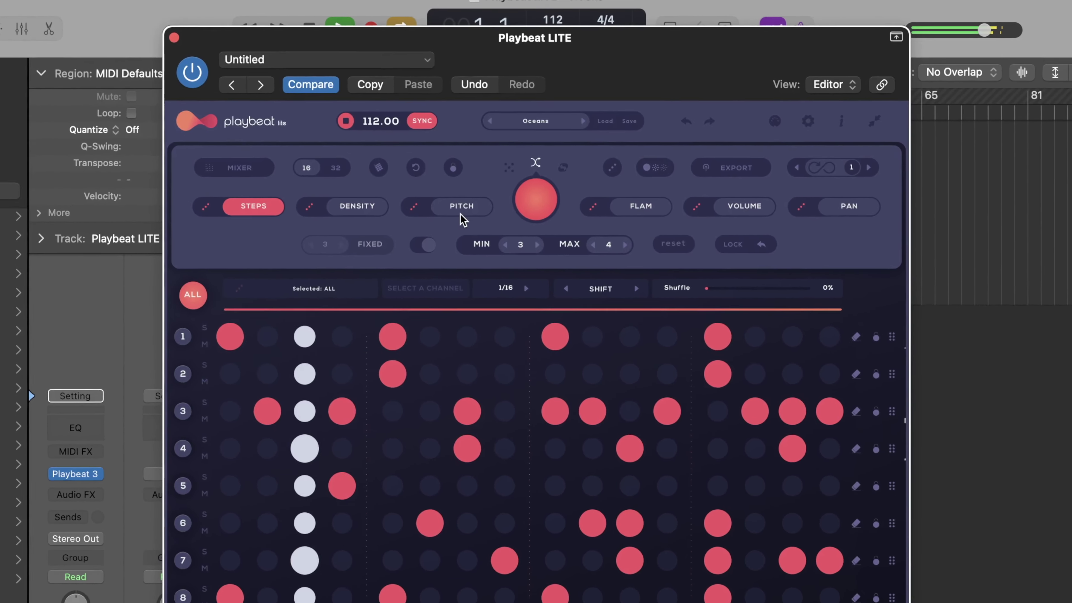
# Review the grid's pitch, density, flam, volume and pan values for all channels, ending on the step pattern
pyautogui.click(473, 175)
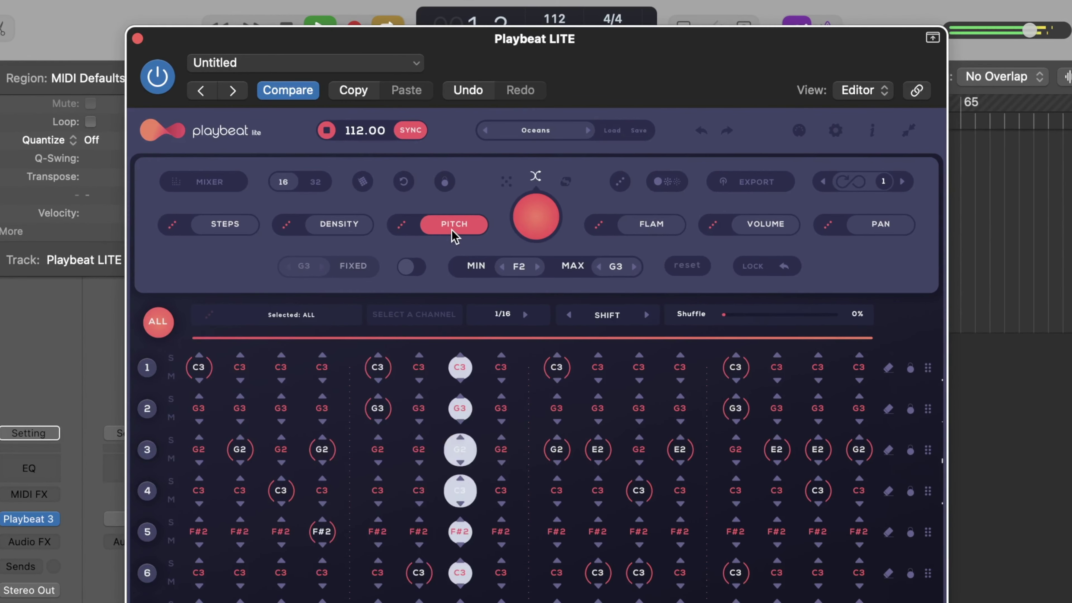
pyautogui.click(333, 225)
pyautogui.click(675, 226)
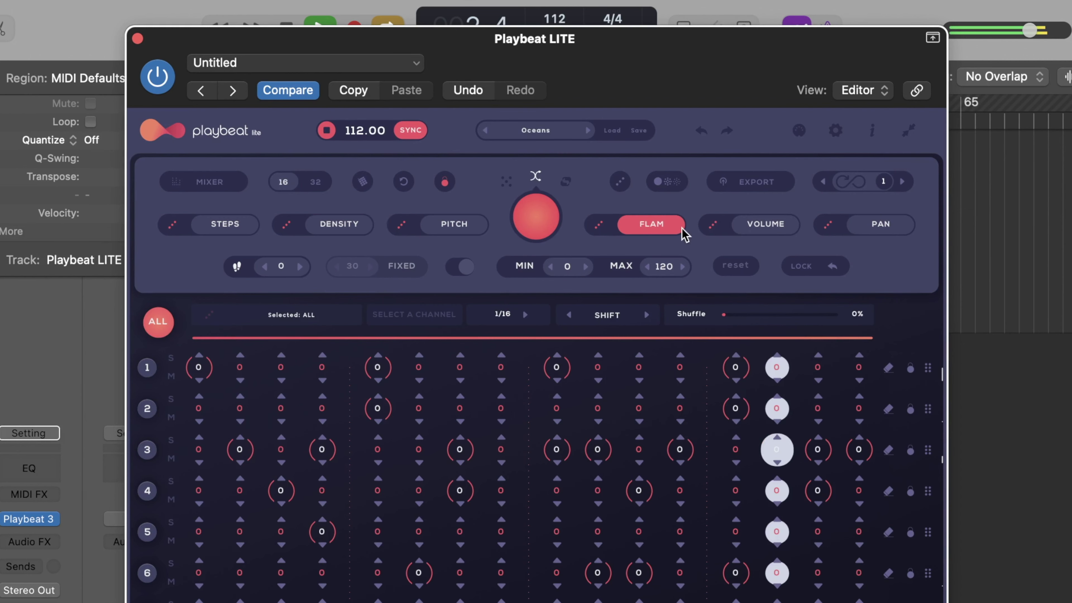
pyautogui.click(760, 230)
pyautogui.click(874, 232)
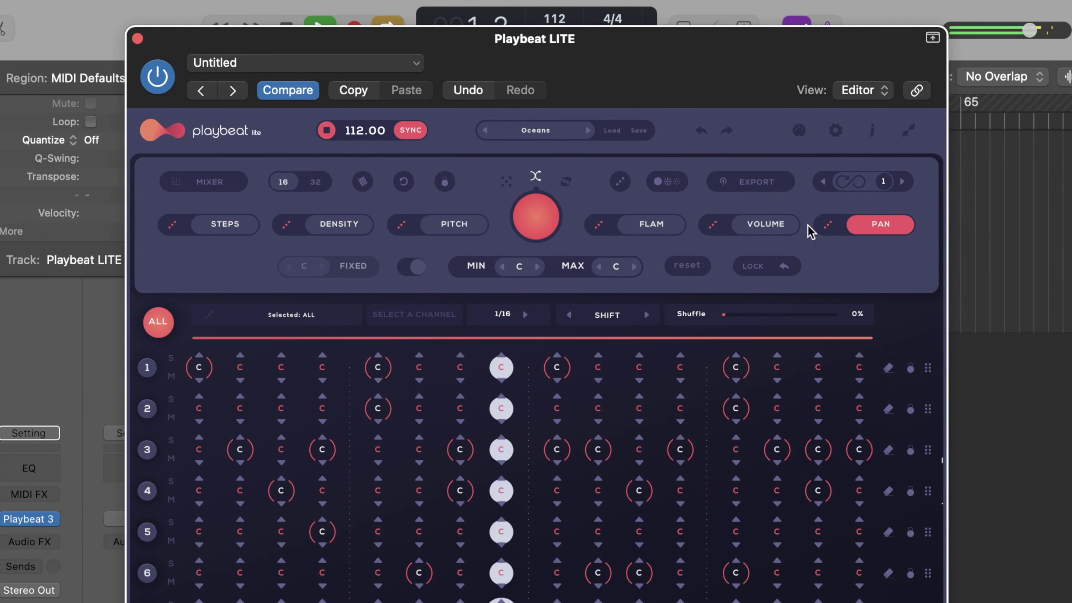
pyautogui.click(230, 224)
# Try trimming the start of channel 1's kick in the sample editor, restore the full sample and return to all channels
pyautogui.click(147, 368)
pyautogui.click(401, 288)
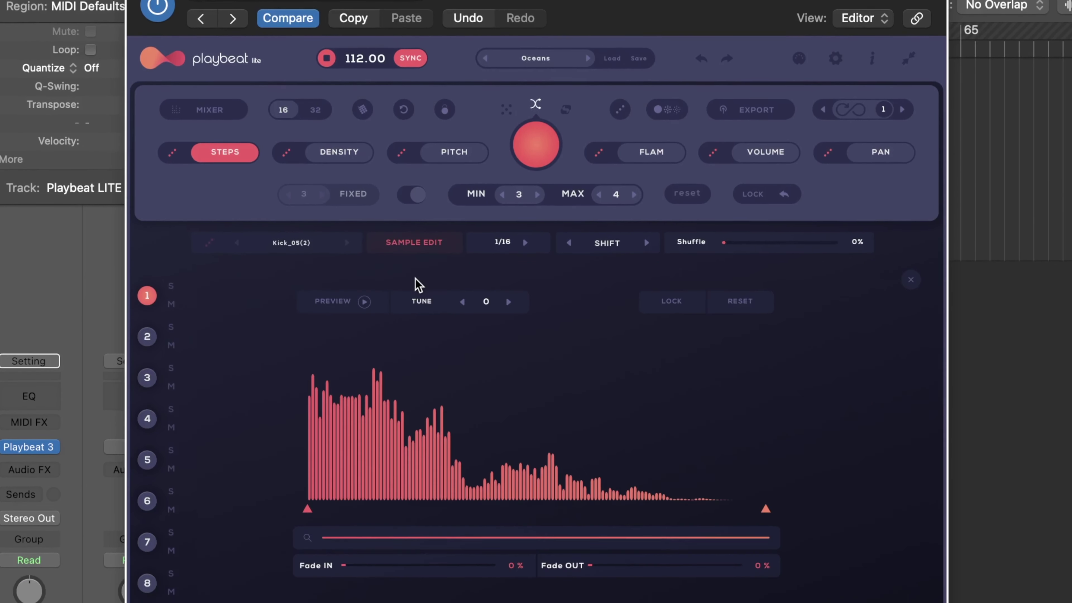
pyautogui.moveTo(310, 478); pyautogui.dragTo(360, 476)
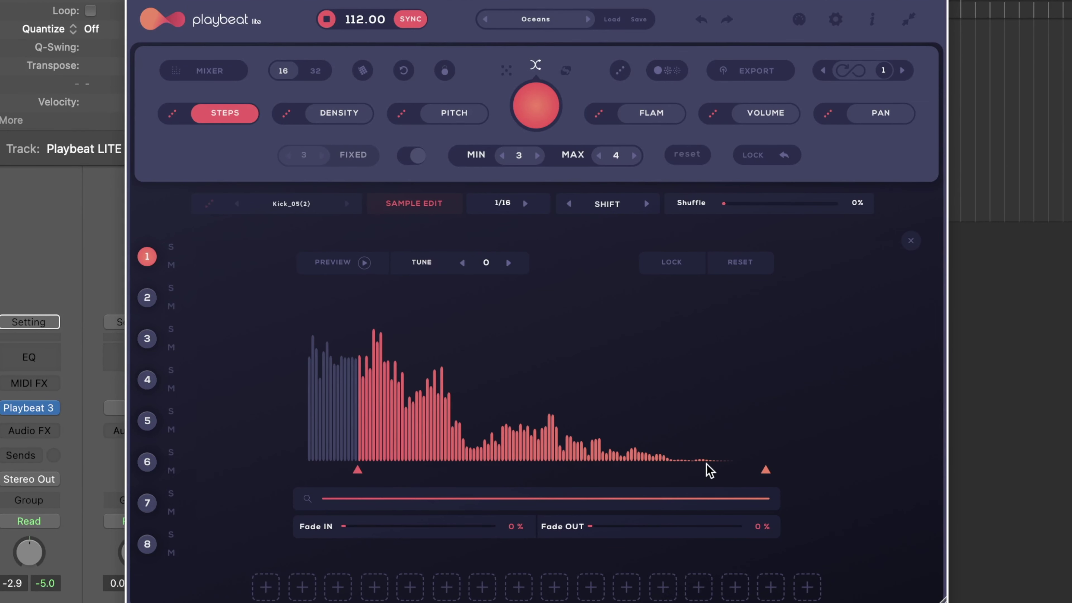
pyautogui.moveTo(766, 471)
pyautogui.mouseDown()
pyautogui.moveTo(455, 471)
pyautogui.moveTo(811, 467)
pyautogui.mouseUp()
pyautogui.moveTo(349, 470); pyautogui.dragTo(199, 465)
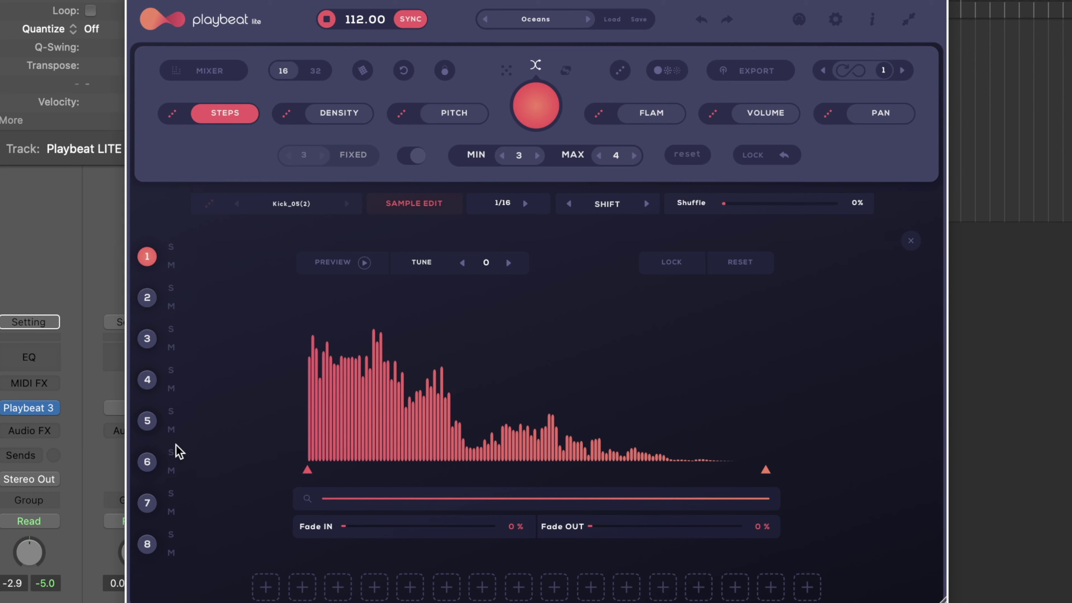
pyautogui.click(231, 122)
pyautogui.click(158, 214)
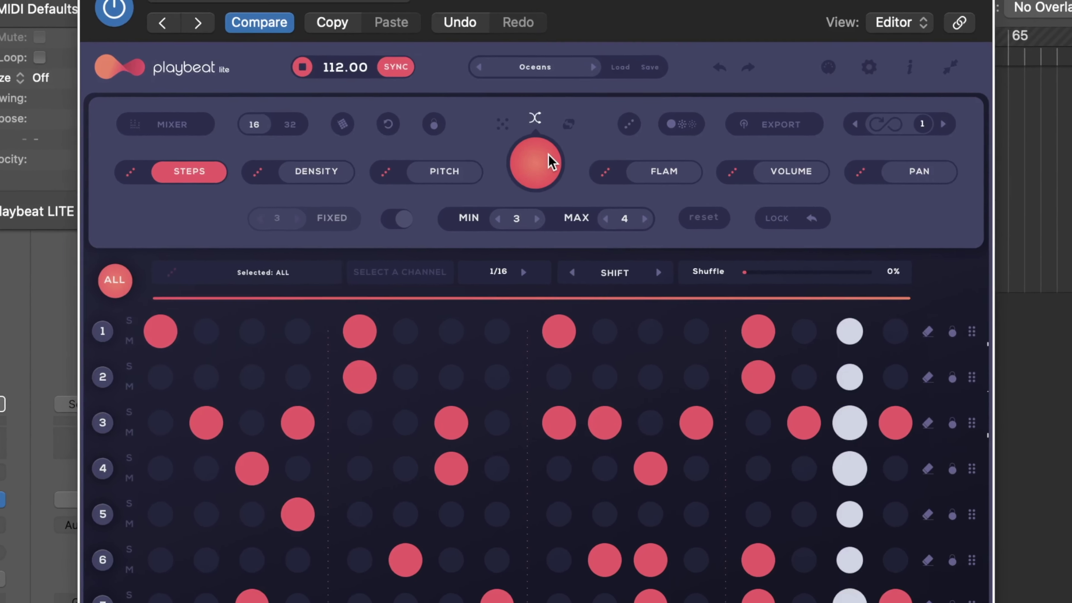
# Randomize the whole pattern twice across all channels and go back to the original pattern
pyautogui.click(548, 156)
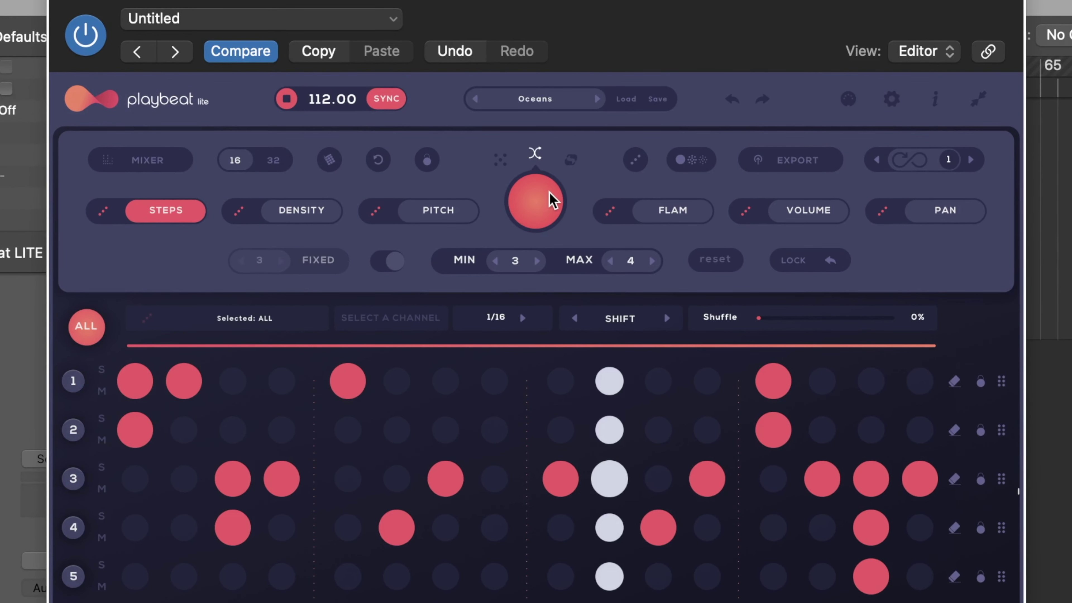
pyautogui.click(549, 193)
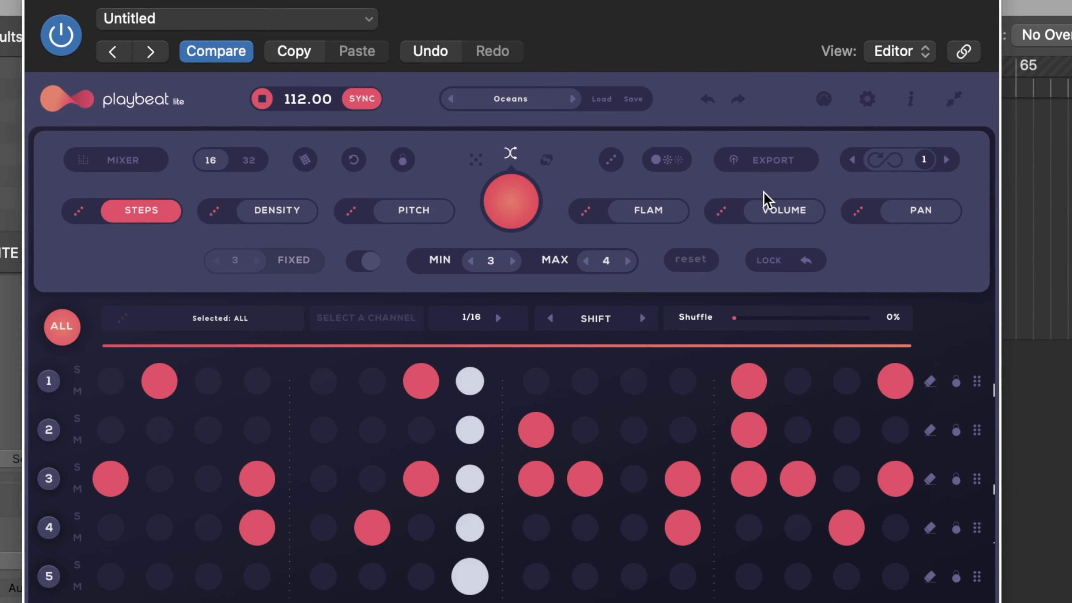
pyautogui.click(851, 161)
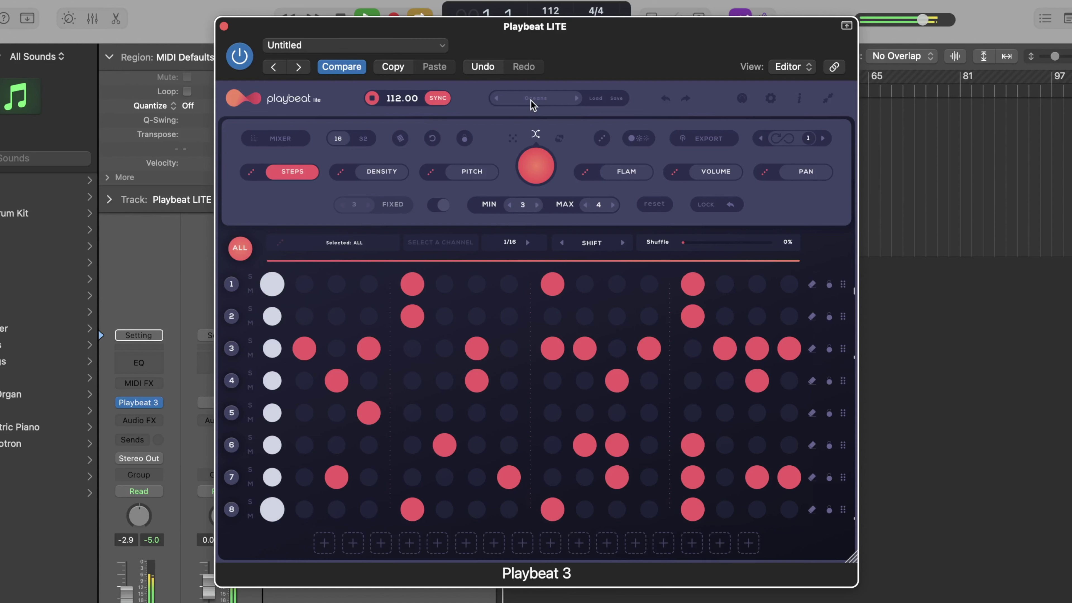
# Browse the preset library through the factory presets, FUSE II - Starter Pack, the new pack form and the favorites
pyautogui.click(531, 99)
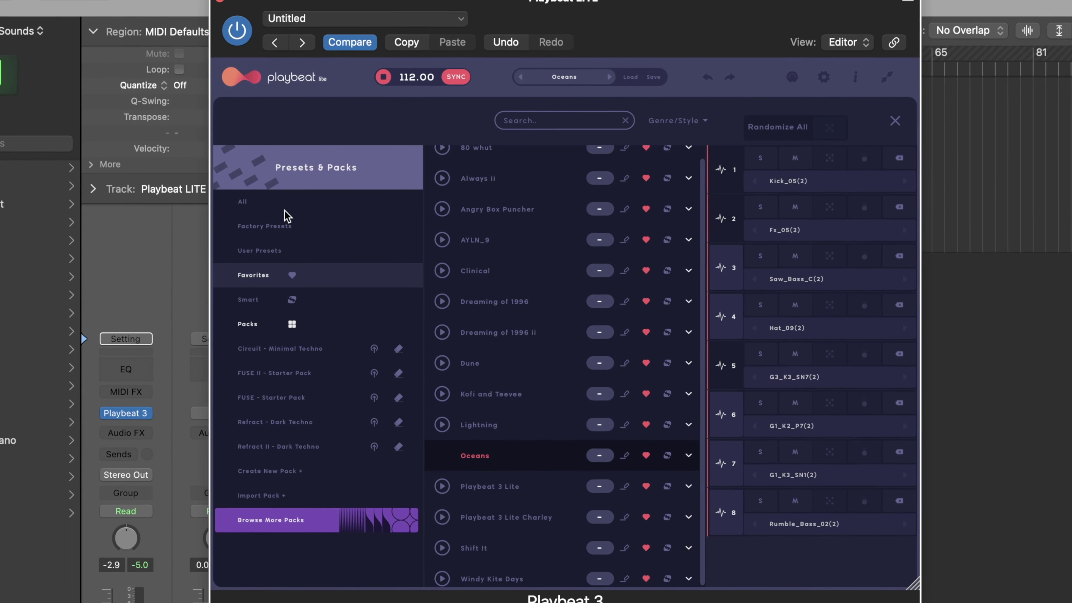
pyautogui.click(276, 235)
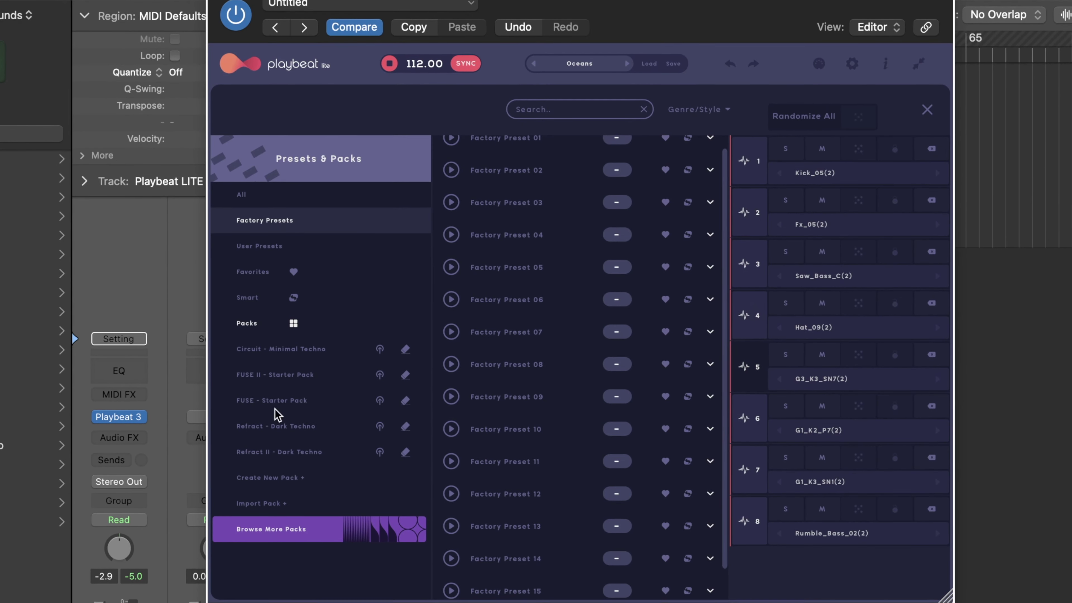
pyautogui.click(277, 427)
pyautogui.click(275, 376)
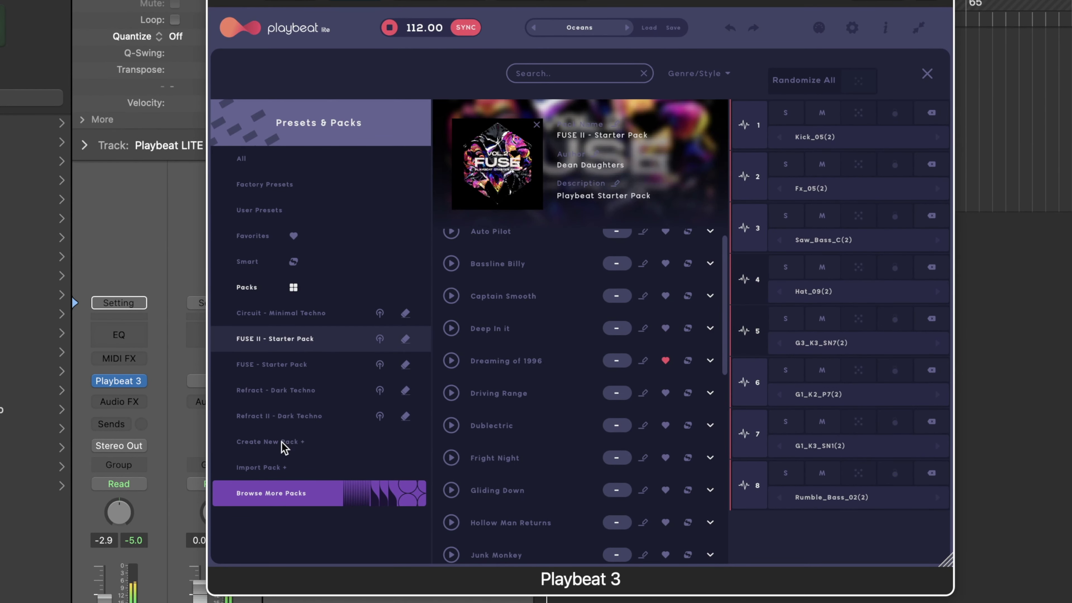
pyautogui.click(282, 443)
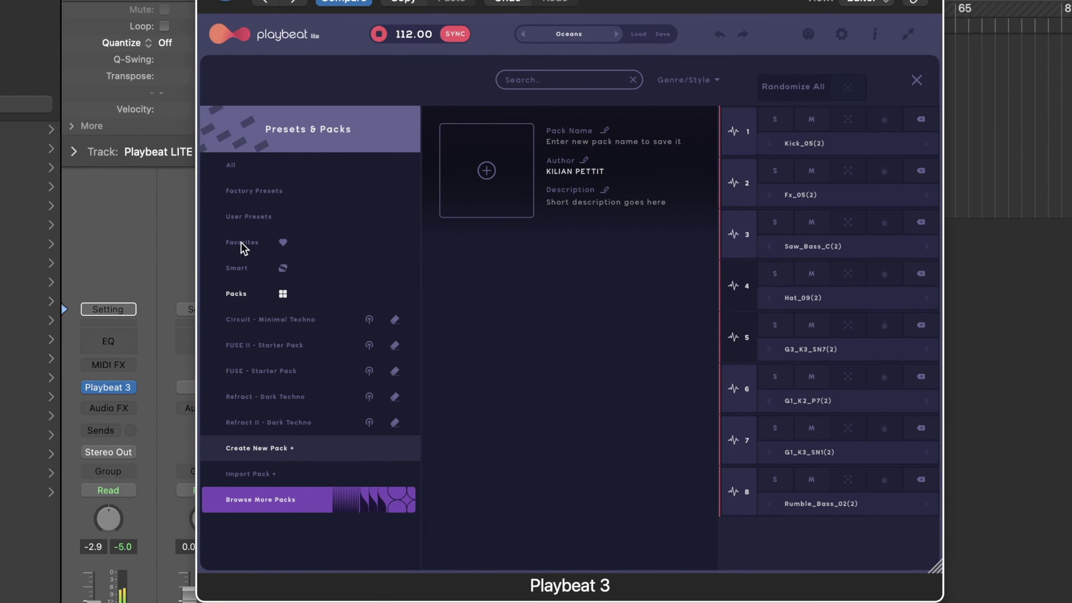
pyautogui.click(251, 239)
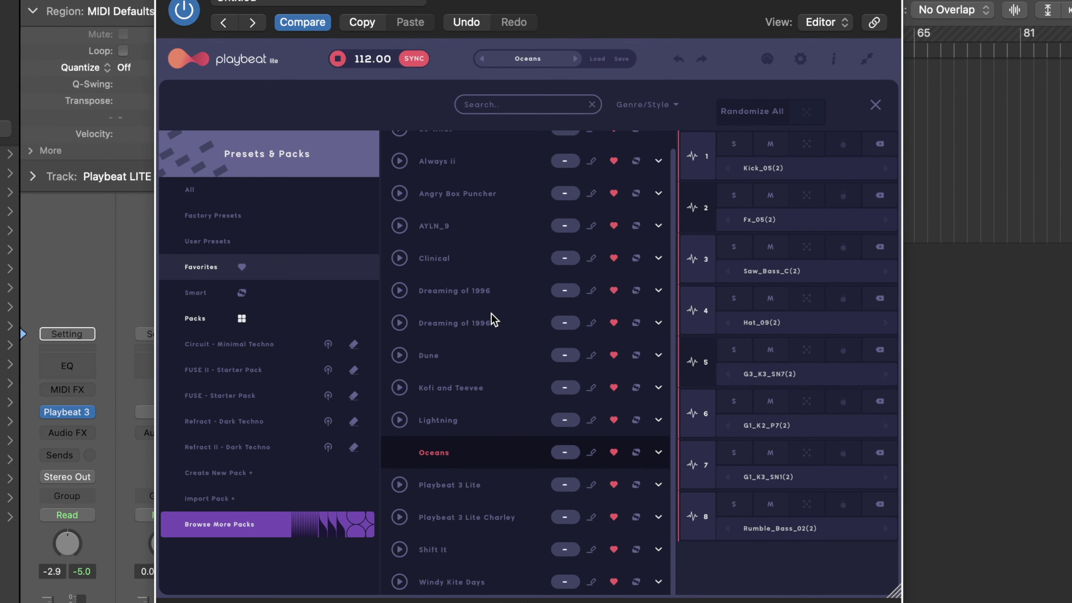
pyautogui.scroll(1, 494, 319)
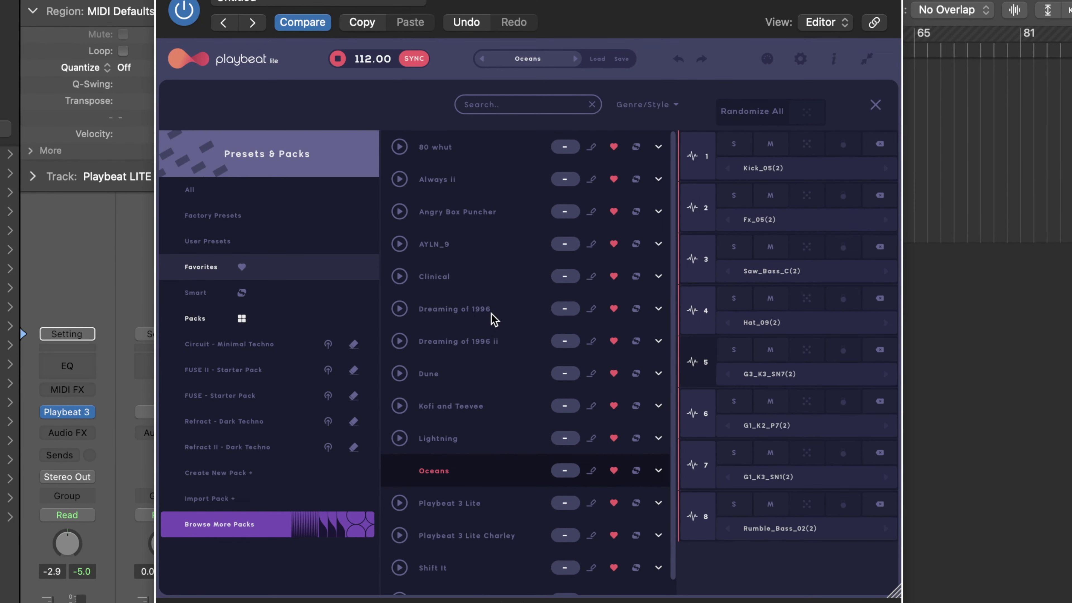
# Load Factory Preset 01 from the factory presets and start playback
pyautogui.click(199, 216)
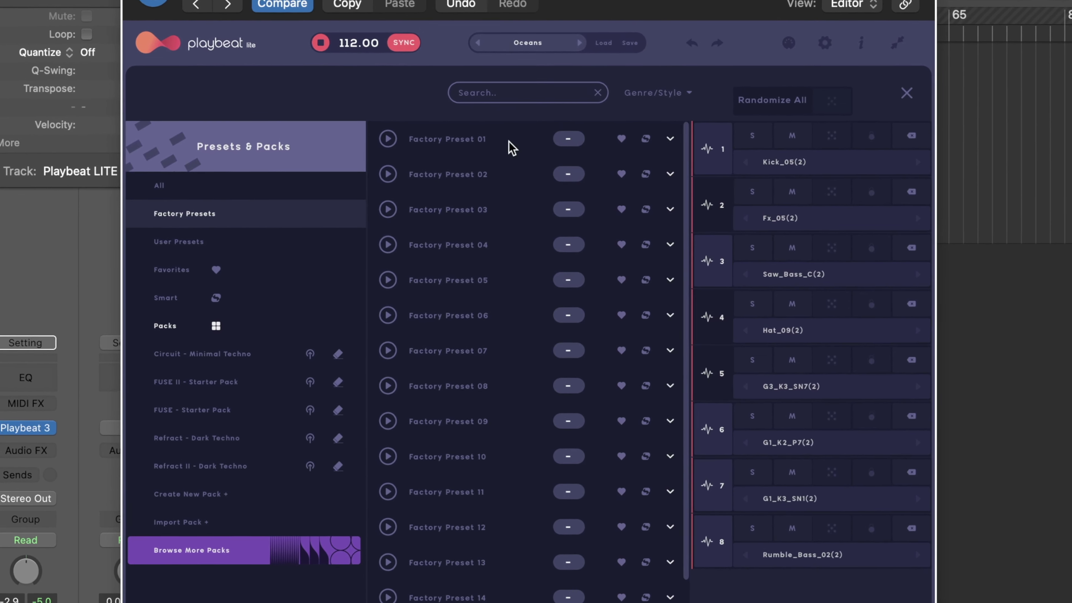
pyautogui.click(470, 136)
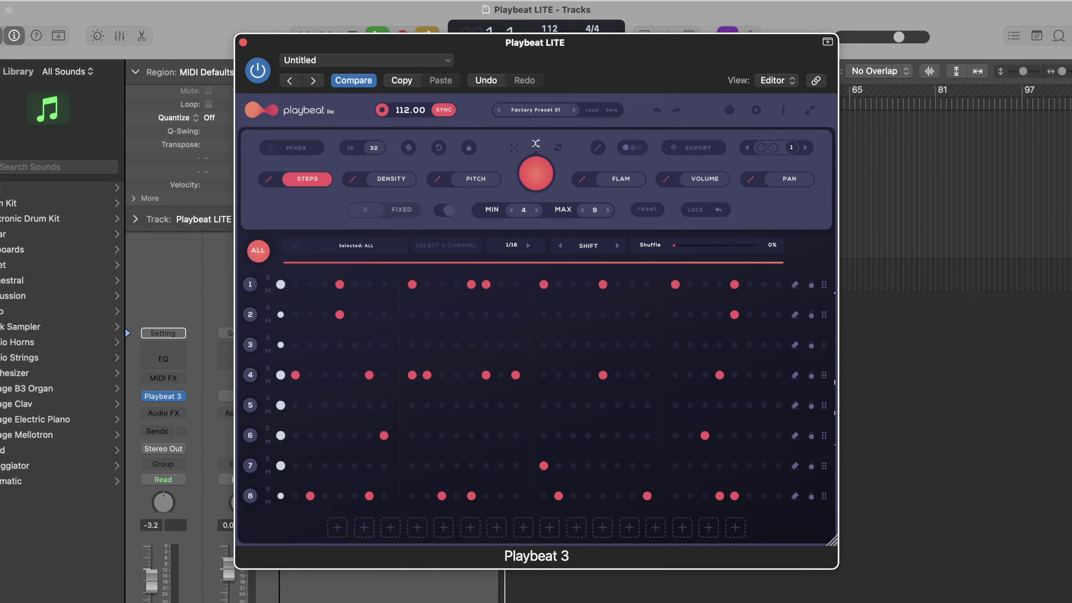
pyautogui.press('space')
# Add steps 2, 27 and 28 to channel 1, solo the channel and review its density and pitch values
pyautogui.click(294, 284)
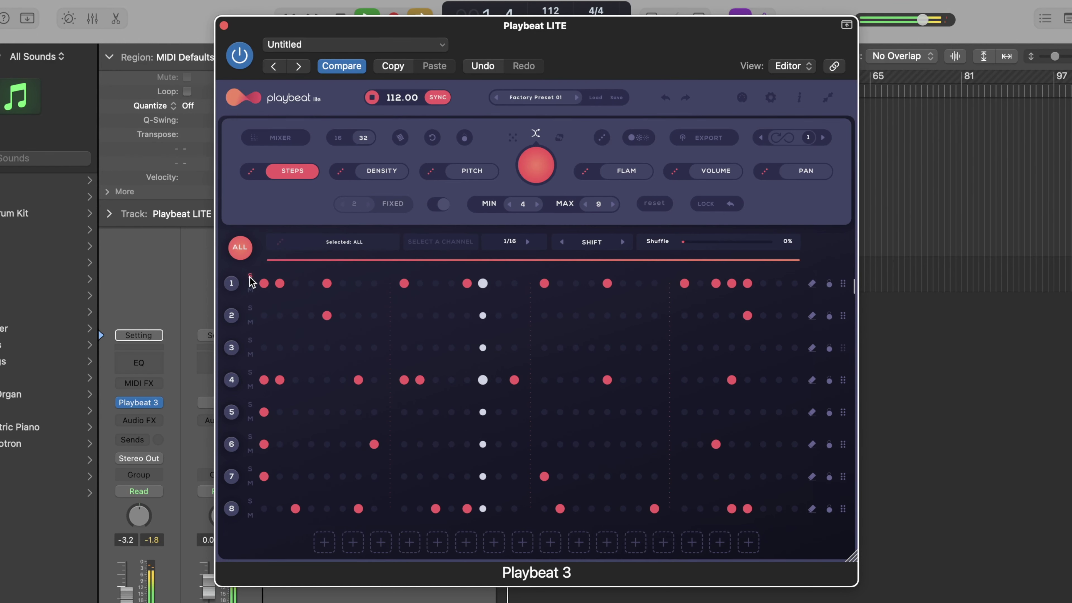
pyautogui.click(380, 171)
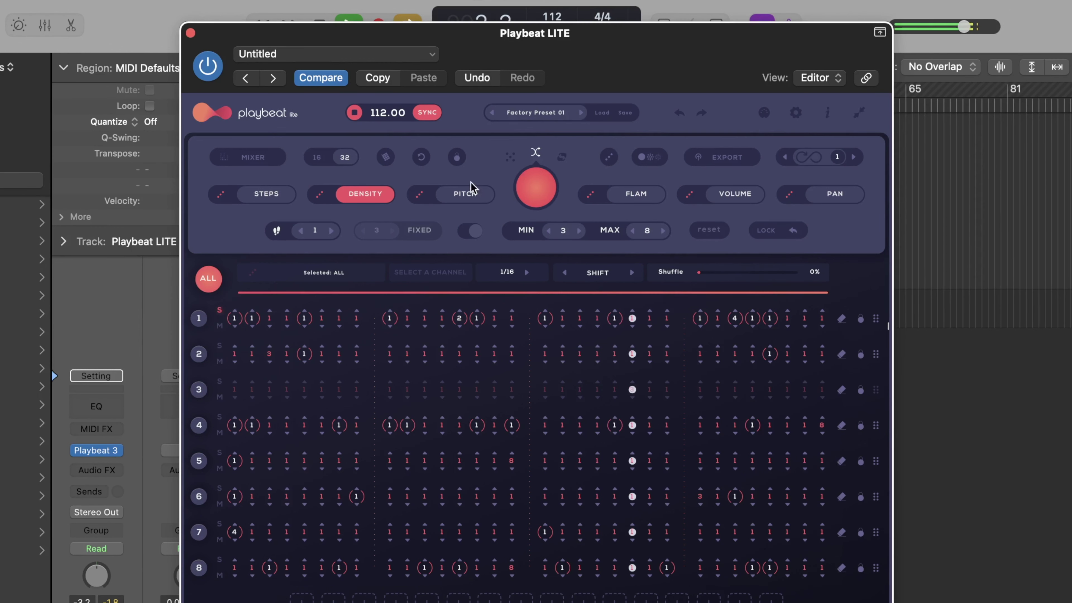
pyautogui.click(464, 196)
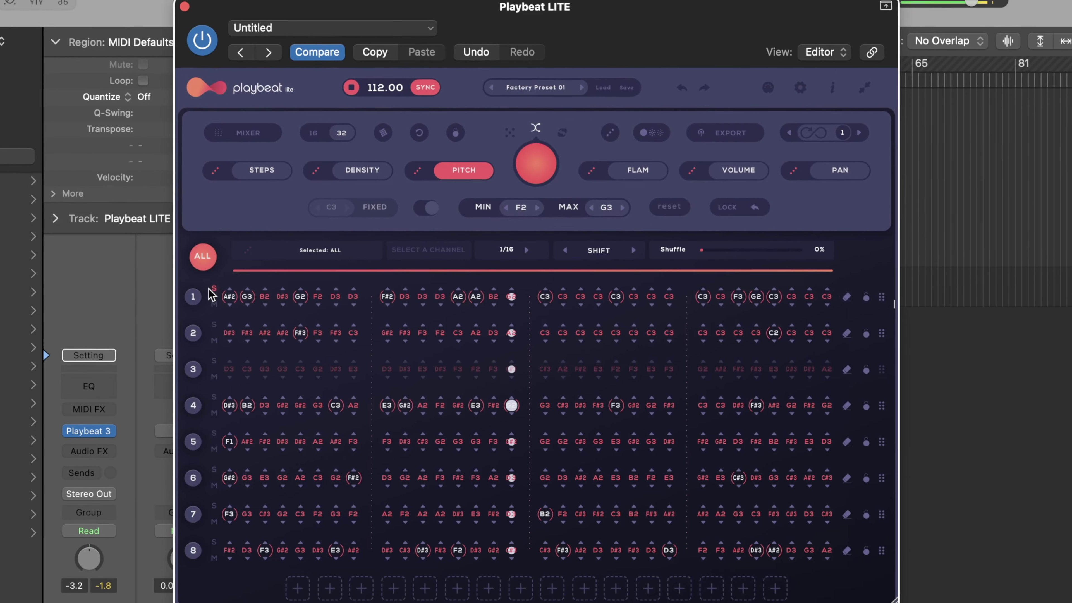
# Add steps 13, 20, 26, 27 and 28 to channel 2's pattern and solo the channel
pyautogui.click(268, 170)
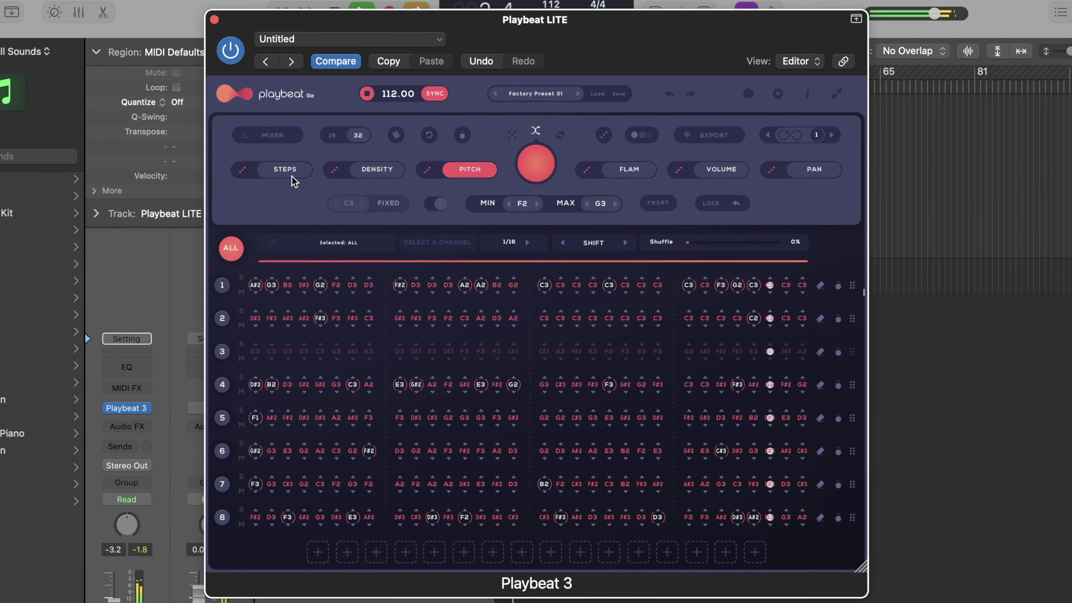
pyautogui.click(226, 317)
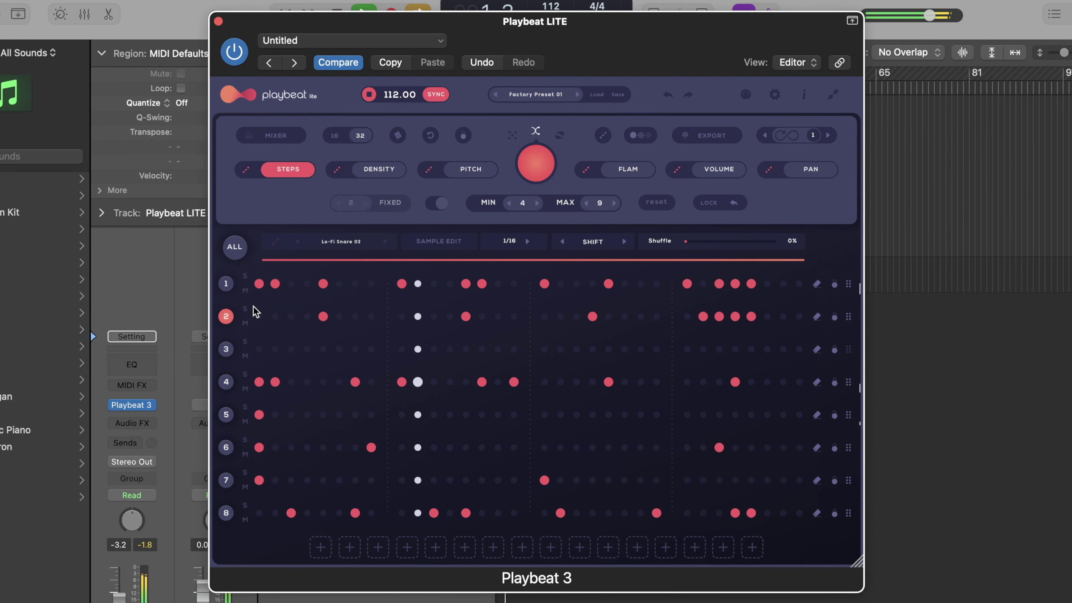
pyautogui.click(245, 311)
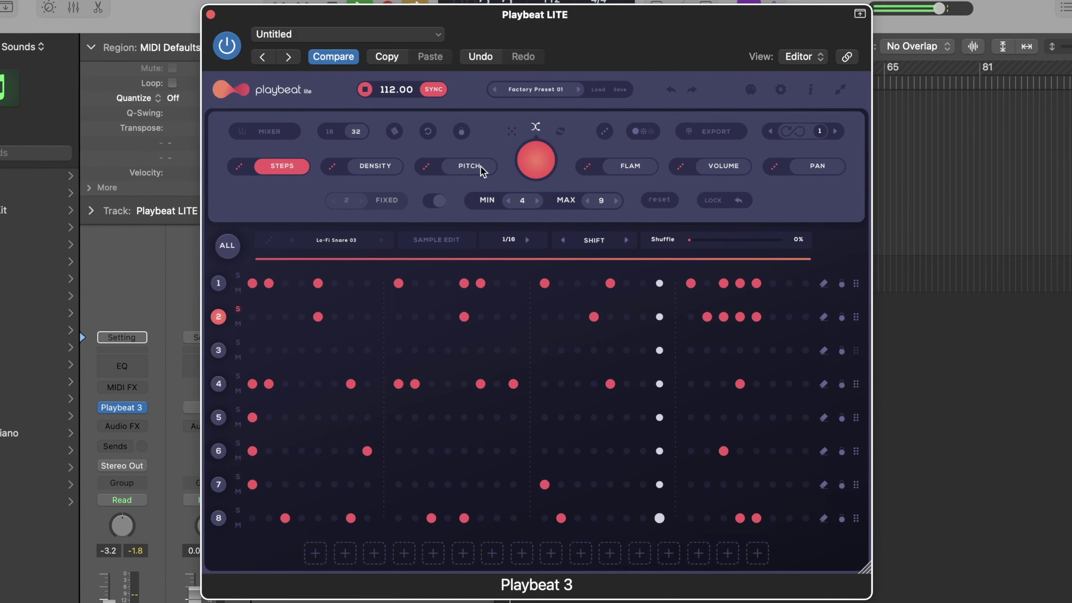
# On channel 2, set step 27 to pitch F#2 and density 3 and step 28 to pitch G#3, and unsolo the channel
pyautogui.click(472, 169)
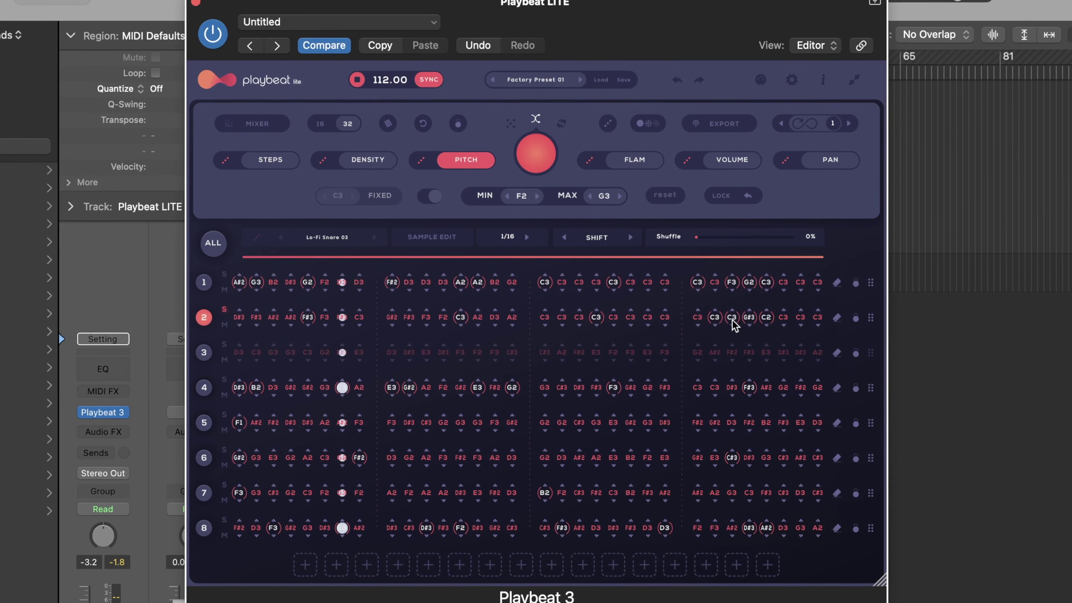
pyautogui.scroll(-6, 726, 323)
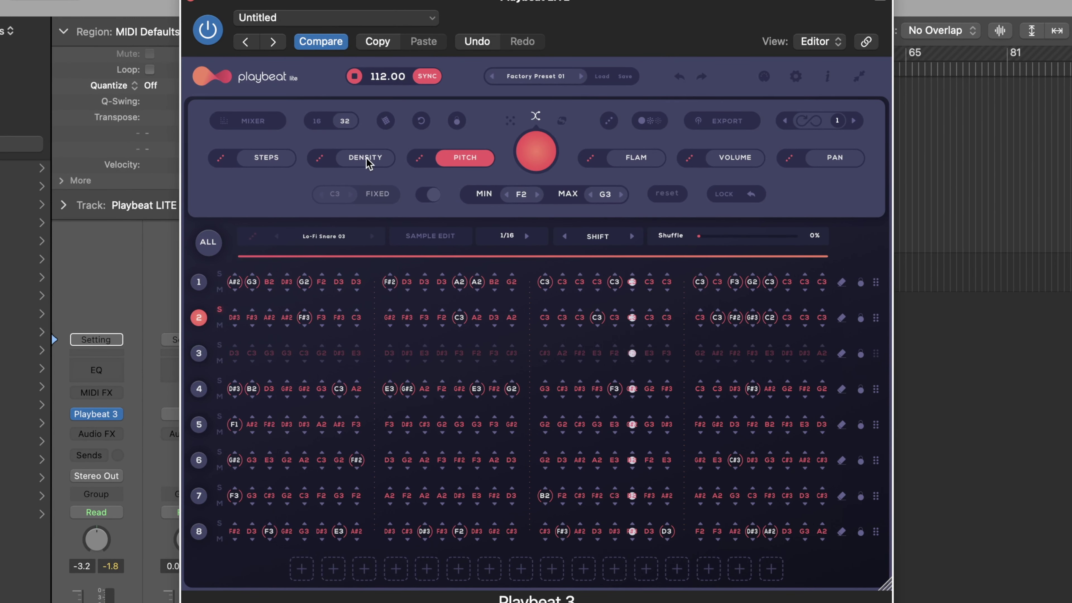
pyautogui.click(366, 158)
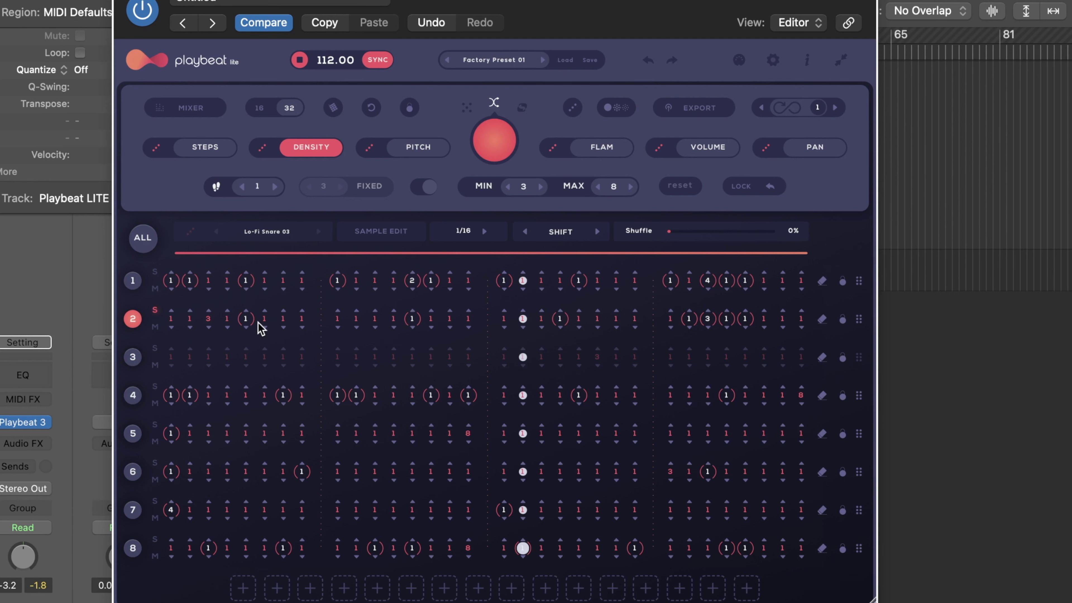
pyautogui.click(145, 247)
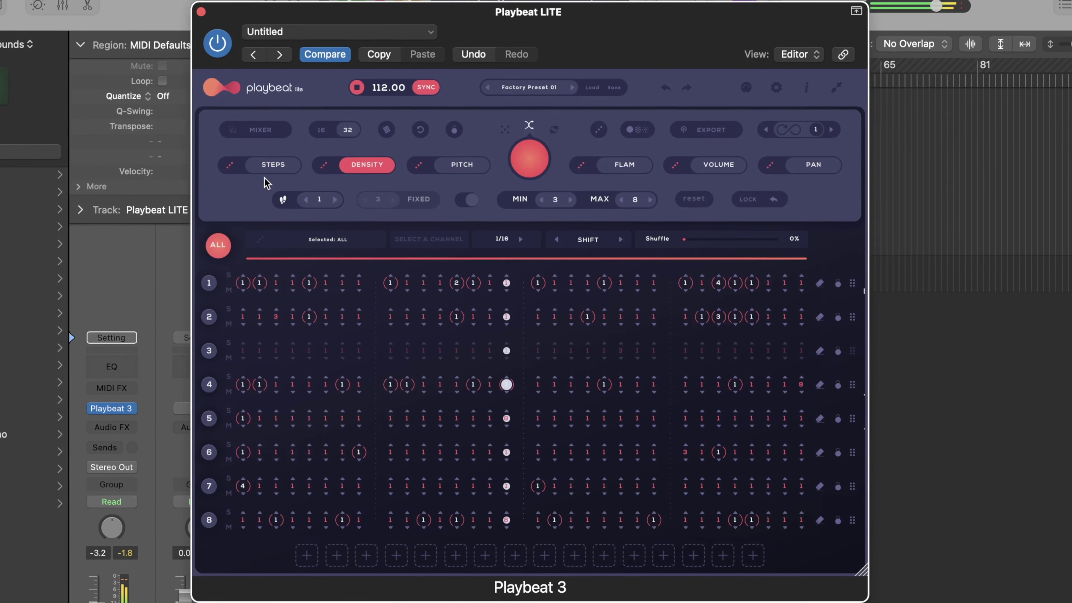
# Solo channel 4 and add steps 25, 26 and 31 to its pattern
pyautogui.click(255, 163)
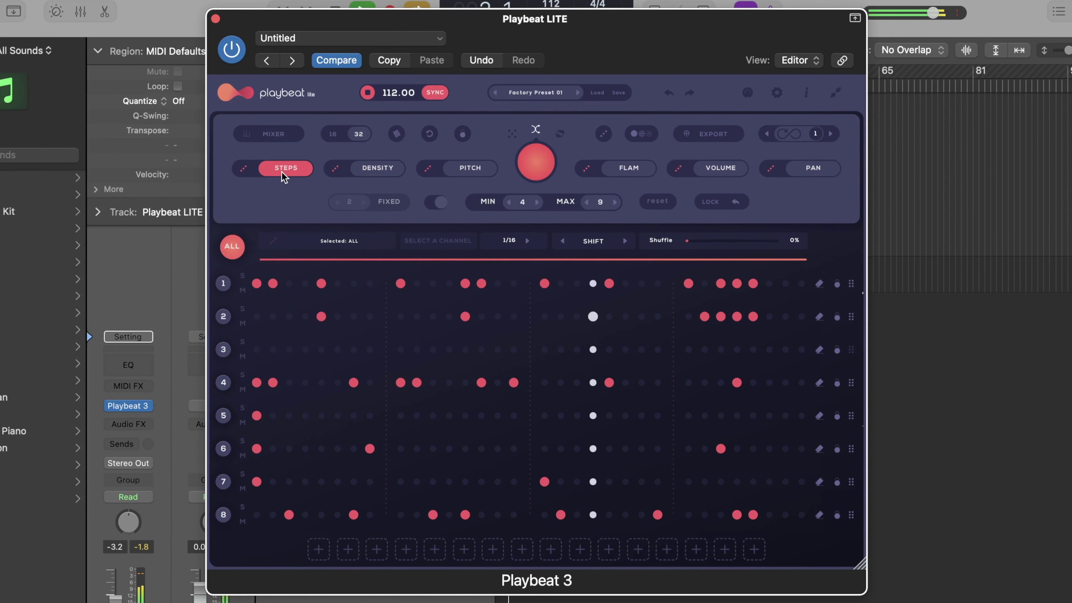
pyautogui.click(223, 384)
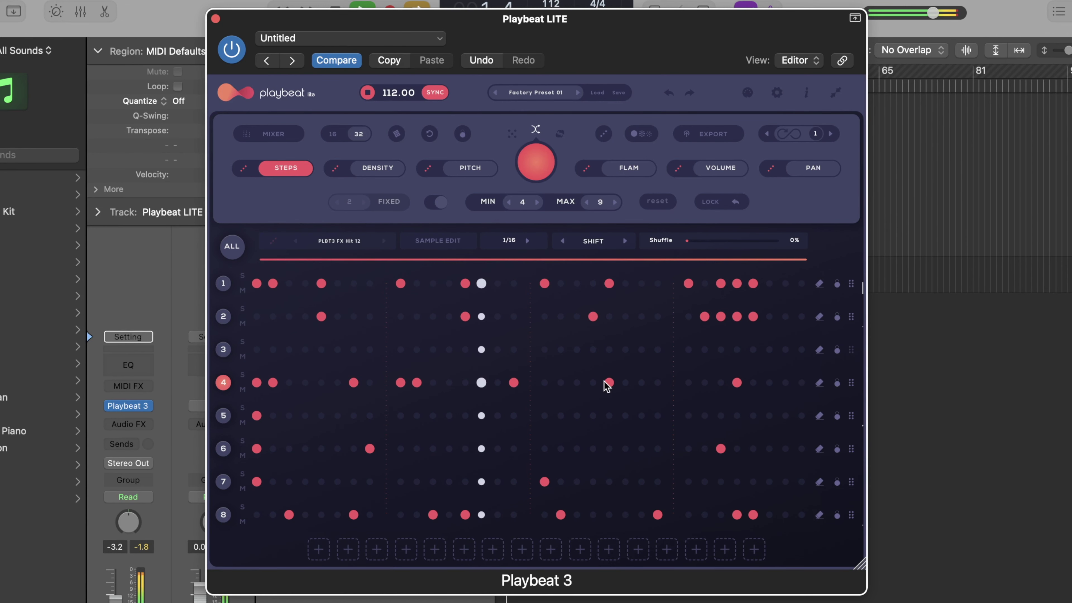
pyautogui.click(240, 375)
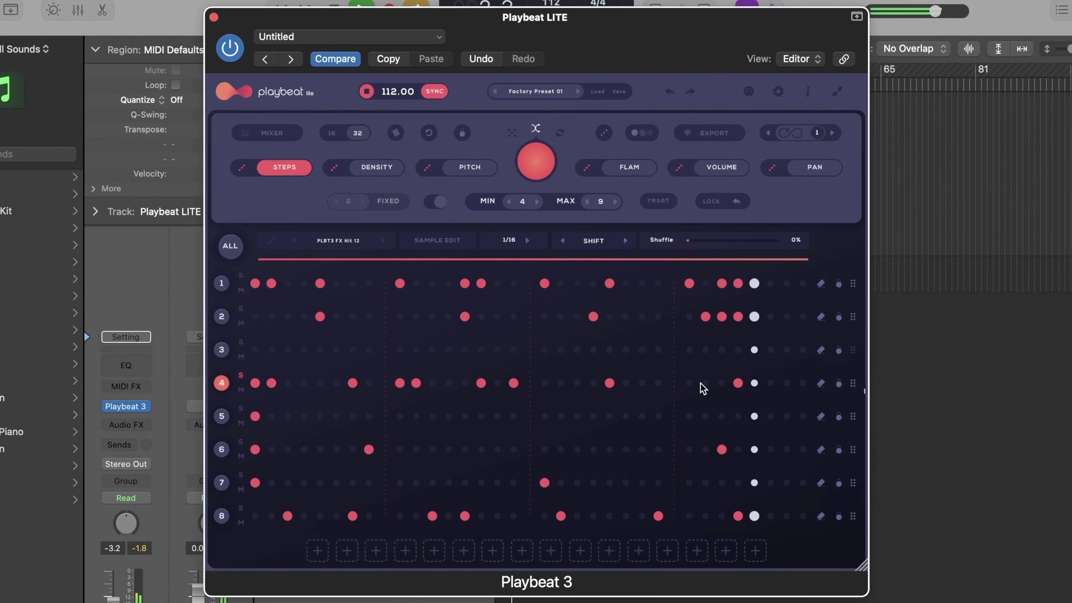
pyautogui.click(691, 383)
pyautogui.click(706, 383)
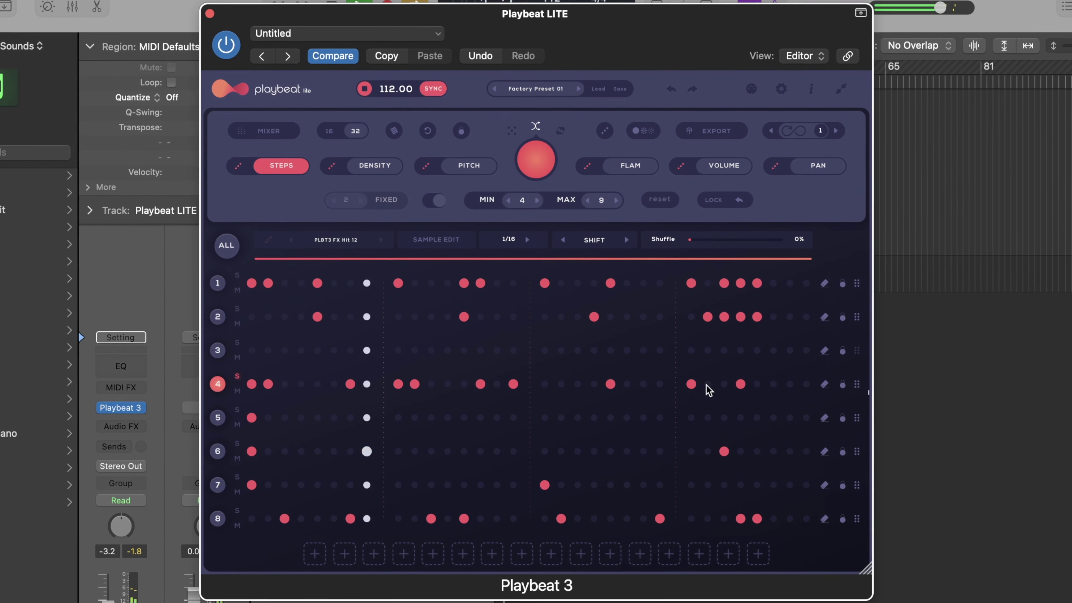
pyautogui.click(789, 383)
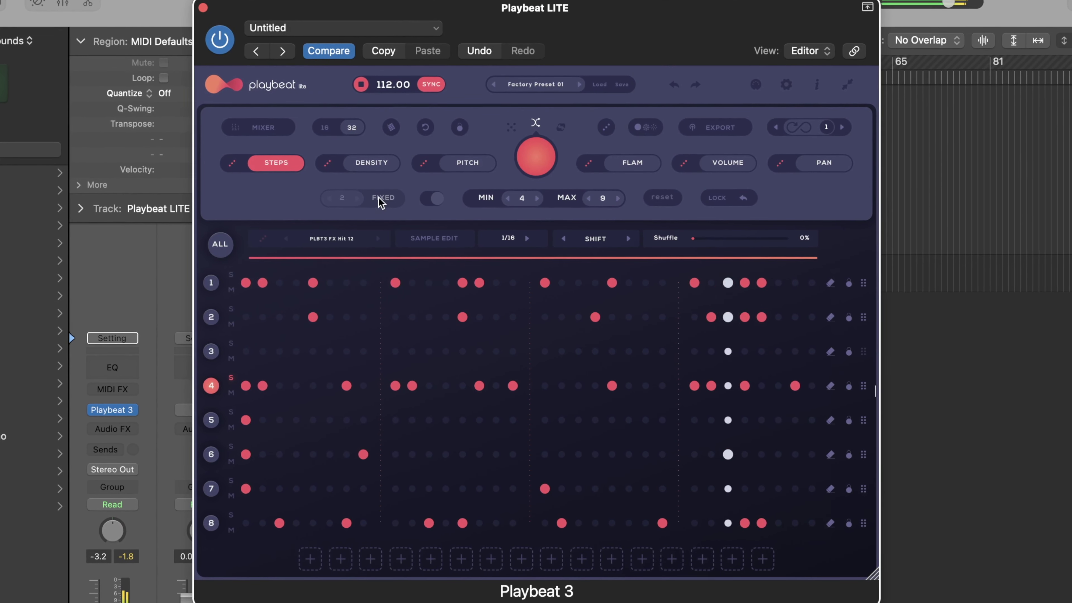
# Set channel 4's pitch to D3 on step 26 and A3 on step 28, unsolo it and reselect all channels
pyautogui.click(468, 163)
pyautogui.scroll(2, 712, 385)
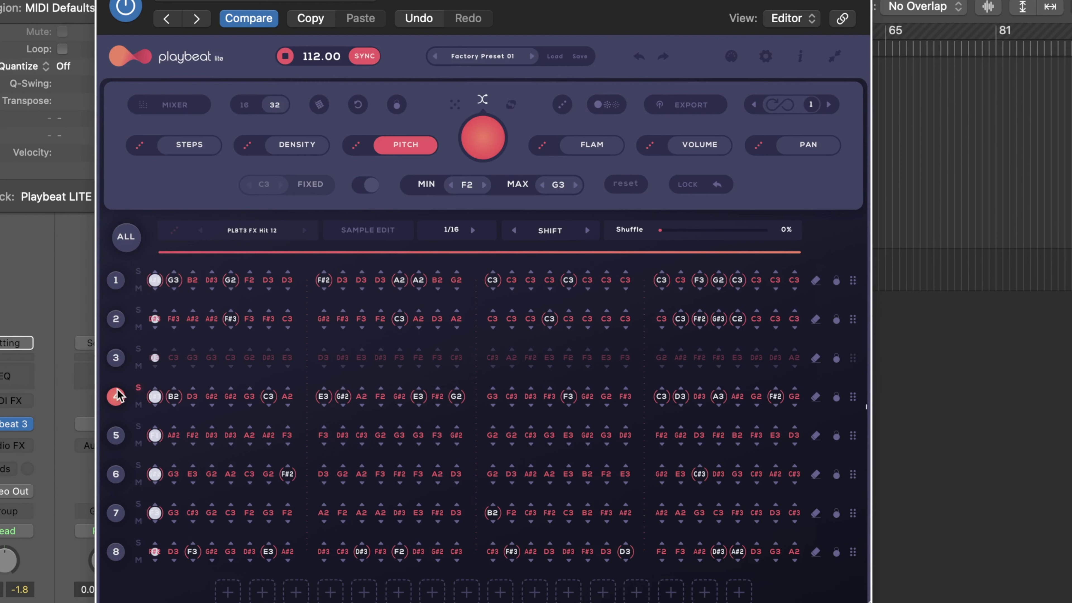
pyautogui.click(126, 238)
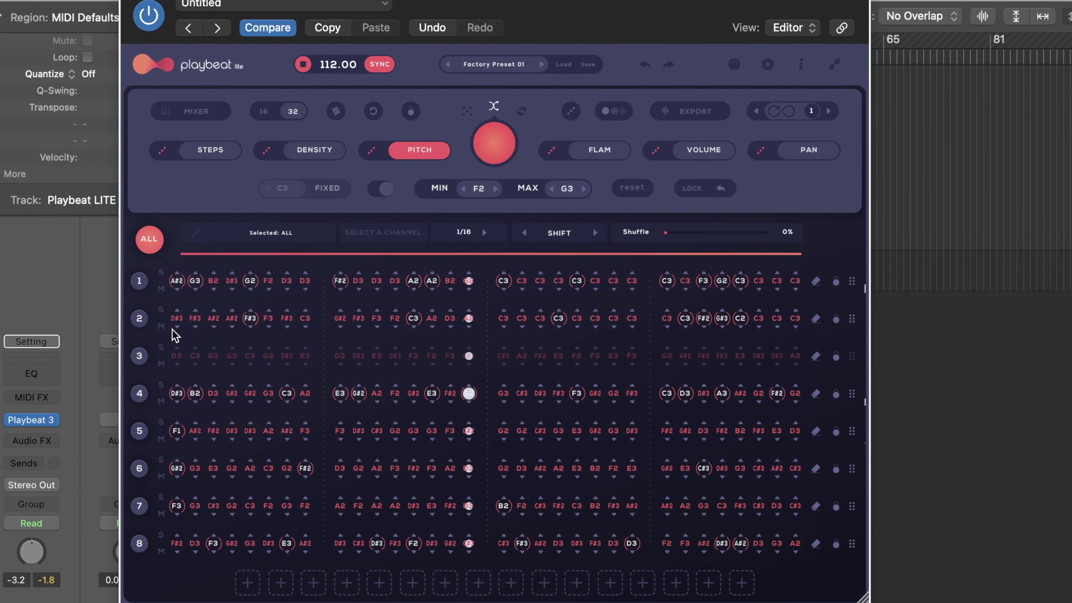
# Fill in channel 8's pattern so that steps 2–4, 6–9, 11–13, 15–29 and 31 are active
pyautogui.click(213, 152)
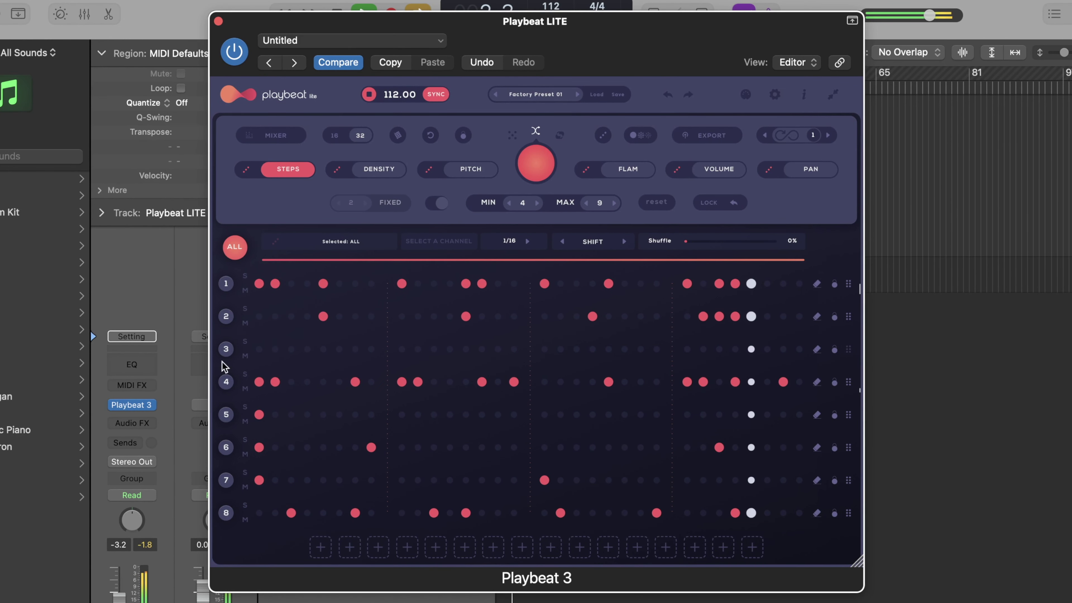
pyautogui.click(226, 513)
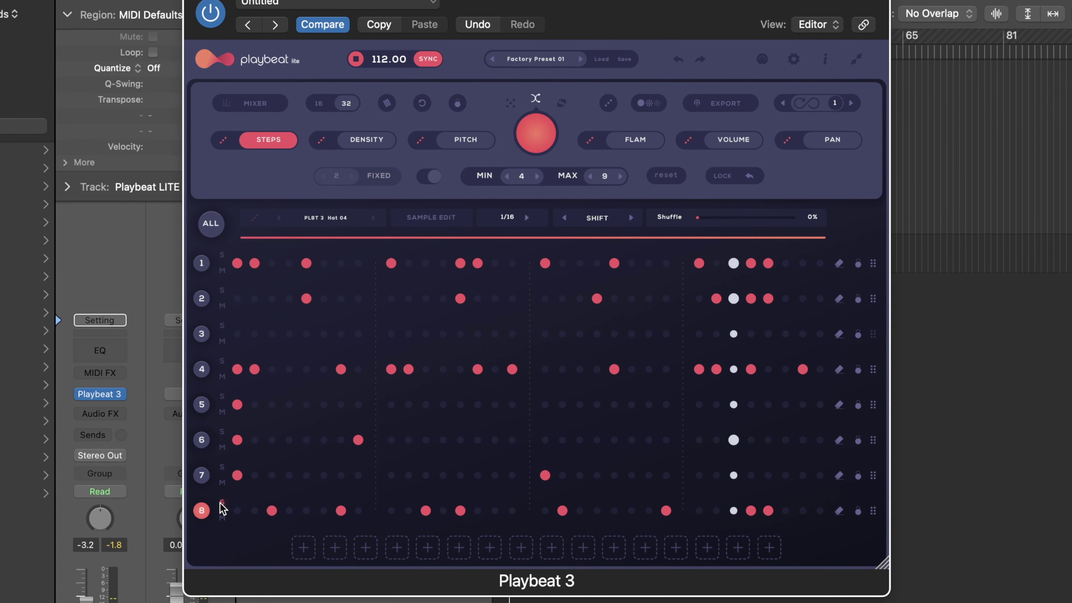
pyautogui.moveTo(250, 512)
pyautogui.mouseDown()
pyautogui.moveTo(701, 498)
pyautogui.moveTo(805, 514)
pyautogui.mouseUp()
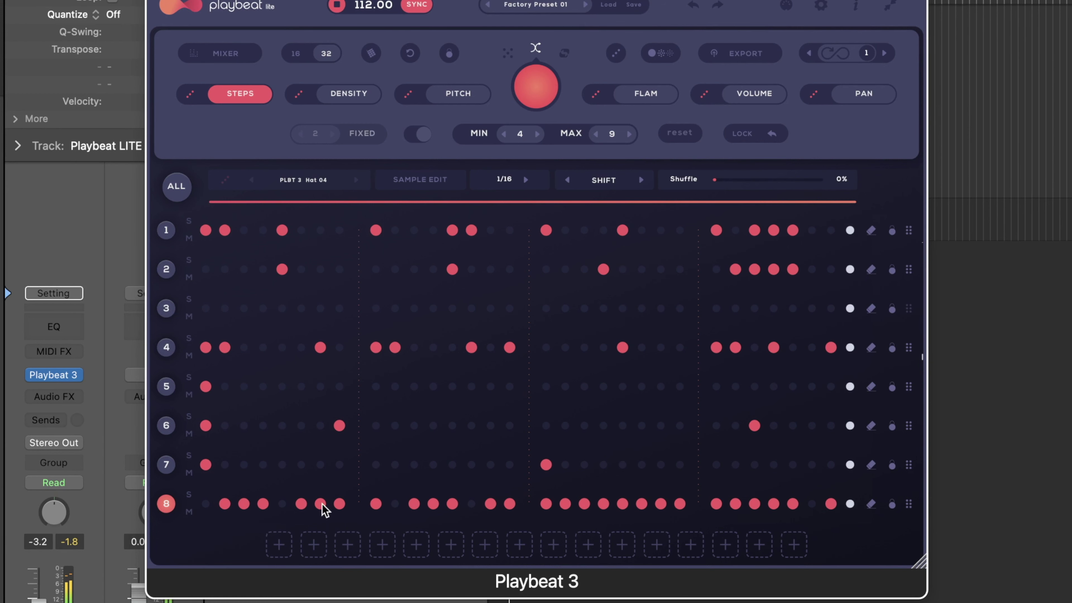
# Set channel 8's step rate to 1/8 and solo the channel
pyautogui.click(505, 179)
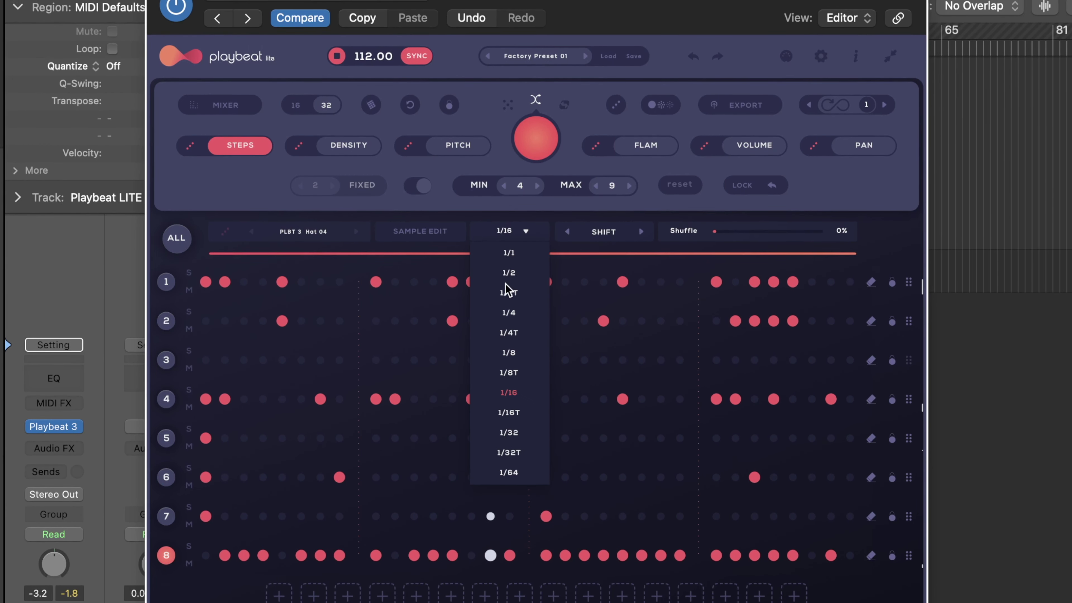
pyautogui.click(515, 357)
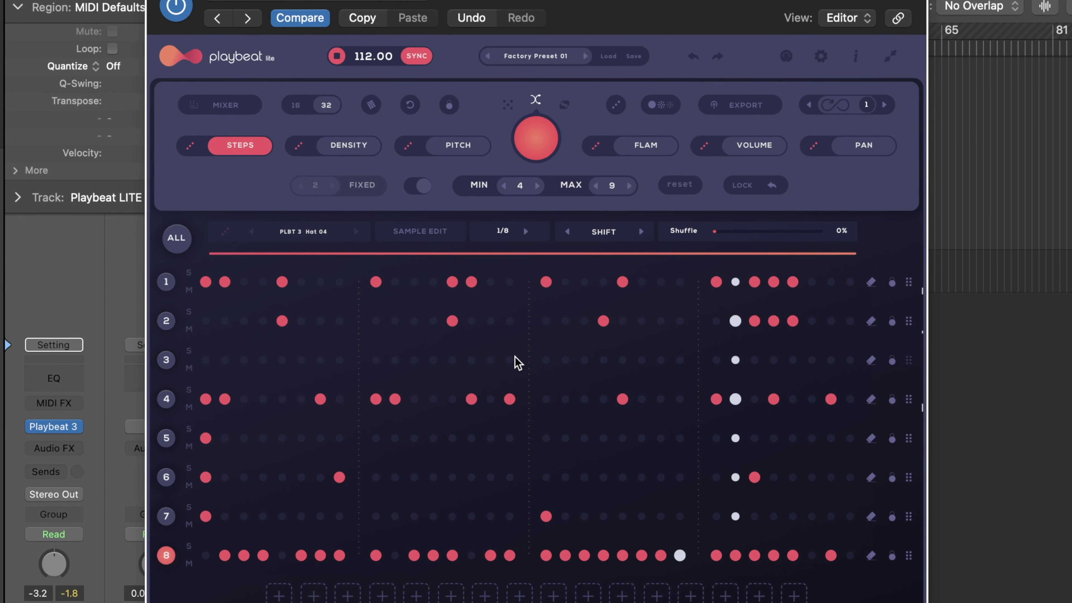
pyautogui.click(189, 546)
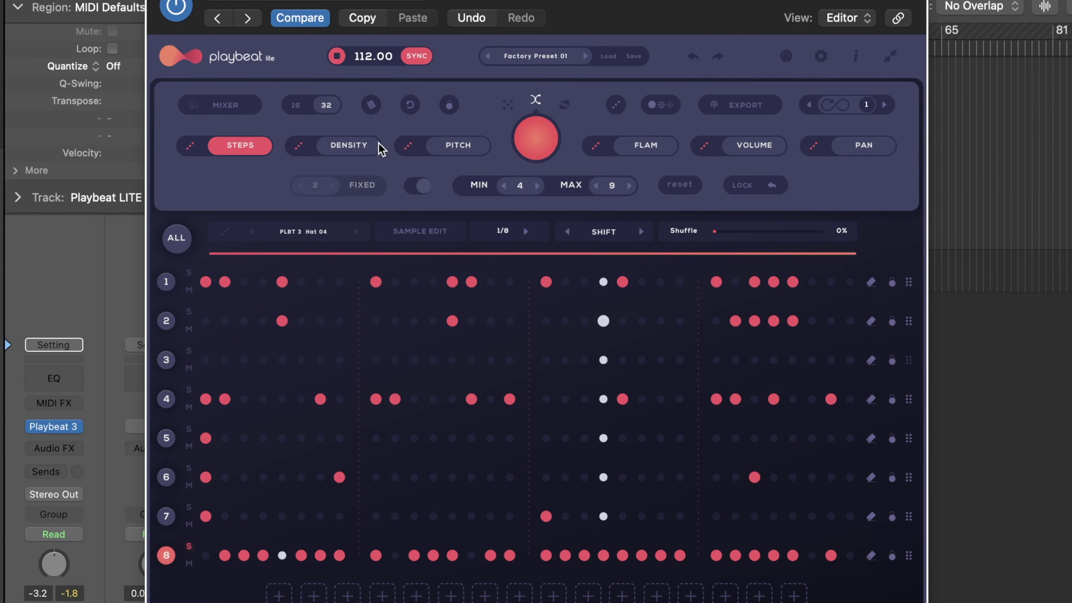
# On channel 8, pan step 3 to R27, step 4 to L50, step 7 to L13, step 8 to R46, step 11 to L10 and step 12 to R50
pyautogui.click(840, 148)
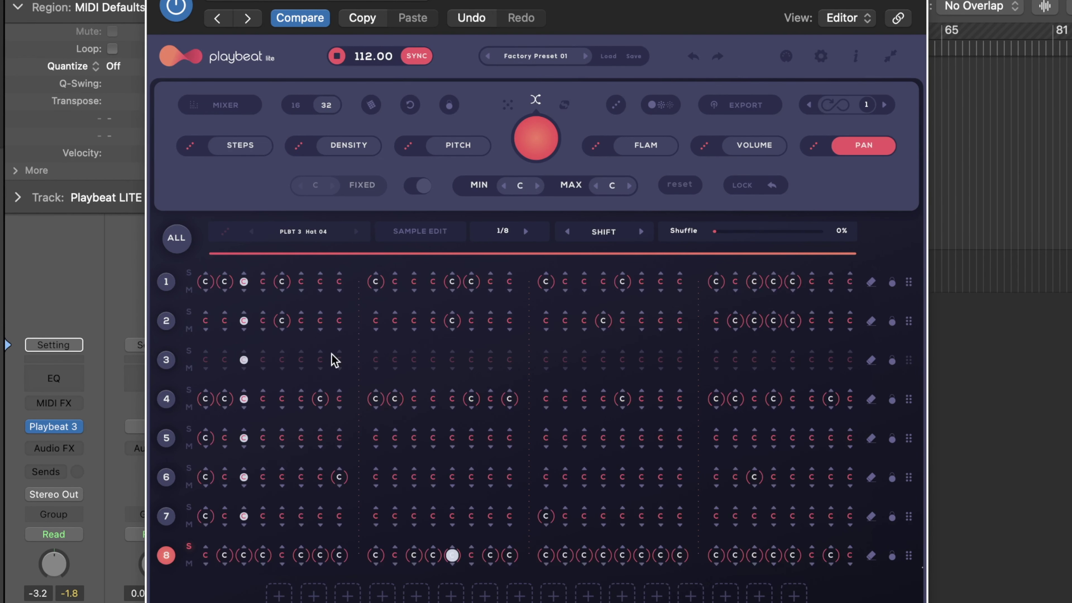
pyautogui.moveTo(247, 484); pyautogui.dragTo(320, 495)
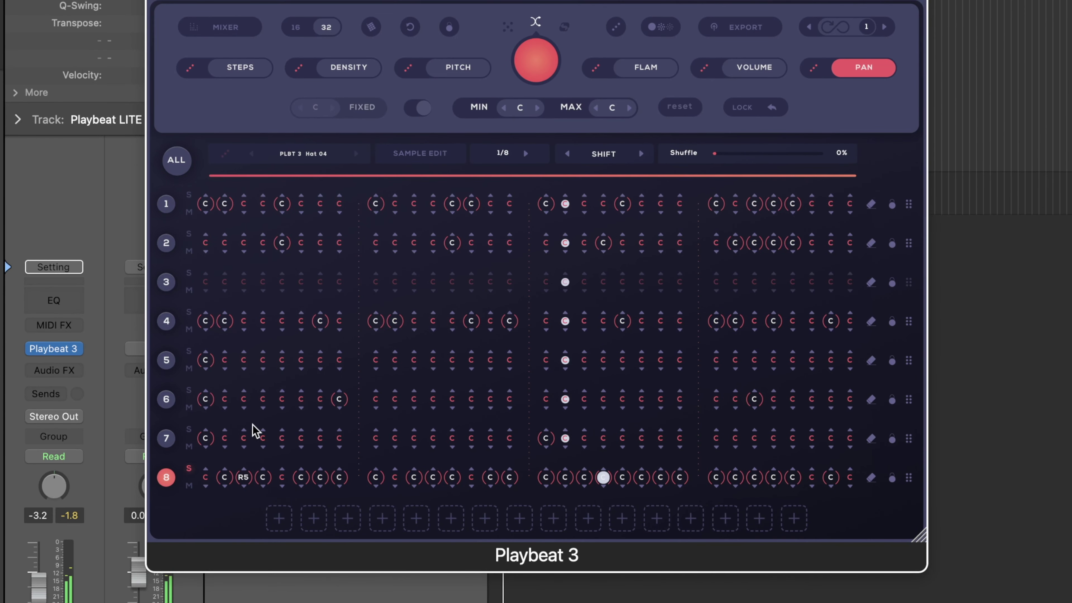
pyautogui.moveTo(341, 428); pyautogui.dragTo(335, 352)
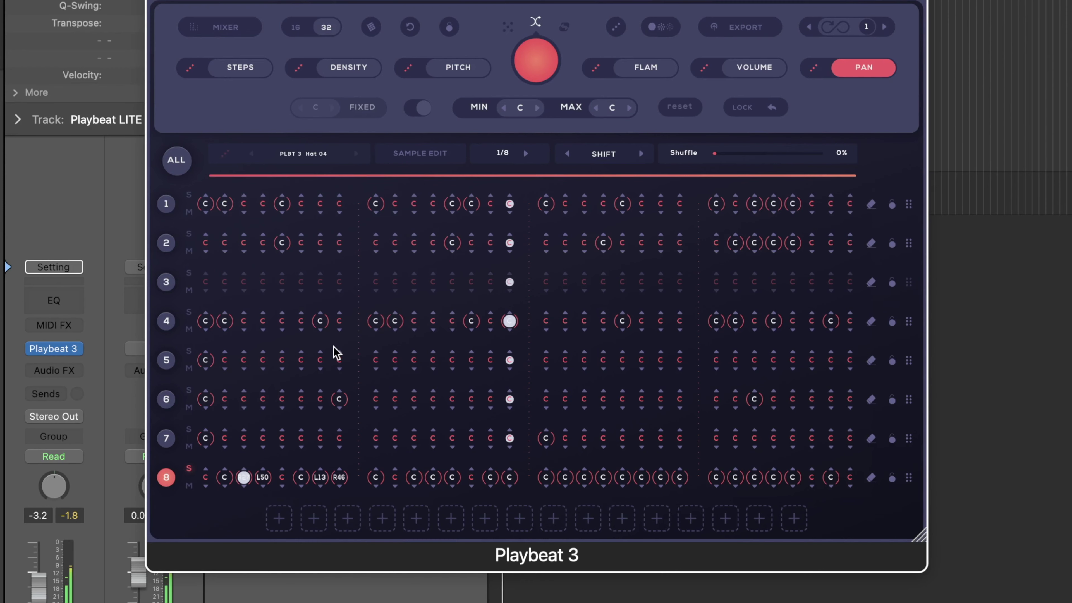
pyautogui.moveTo(413, 477); pyautogui.dragTo(416, 482)
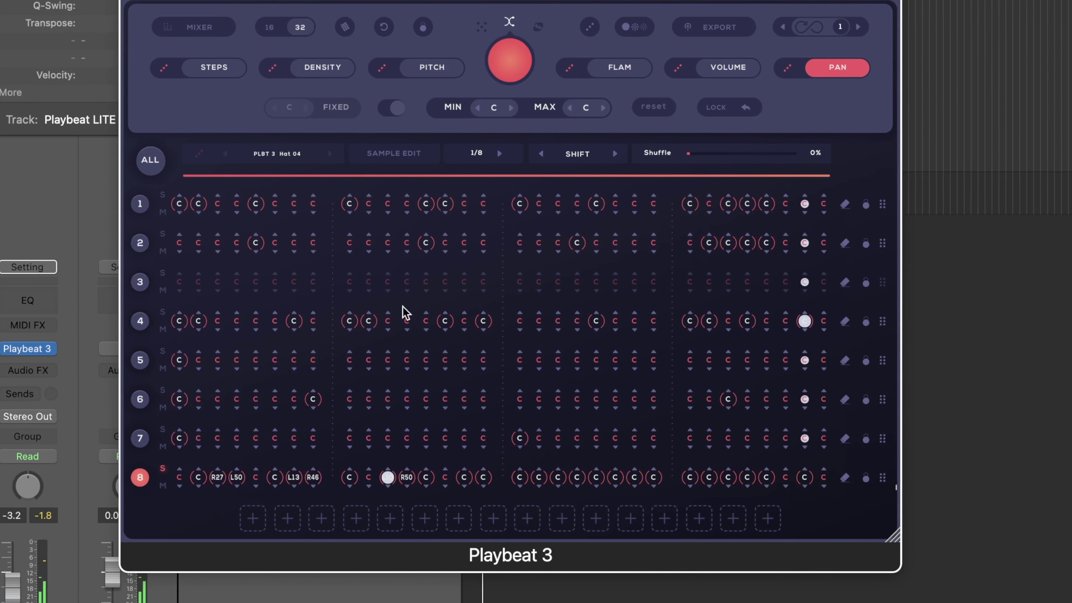
# On channel 8, pan steps 15, 18, 20 and 22–29 to L15, R48, L29, L8, R11, L4, R42, L42, R8, L2 and R17
pyautogui.moveTo(539, 477); pyautogui.dragTo(570, 412)
pyautogui.moveTo(577, 477)
pyautogui.mouseDown()
pyautogui.moveTo(575, 505)
pyautogui.moveTo(681, 475)
pyautogui.moveTo(701, 513)
pyautogui.moveTo(722, 481)
pyautogui.mouseUp()
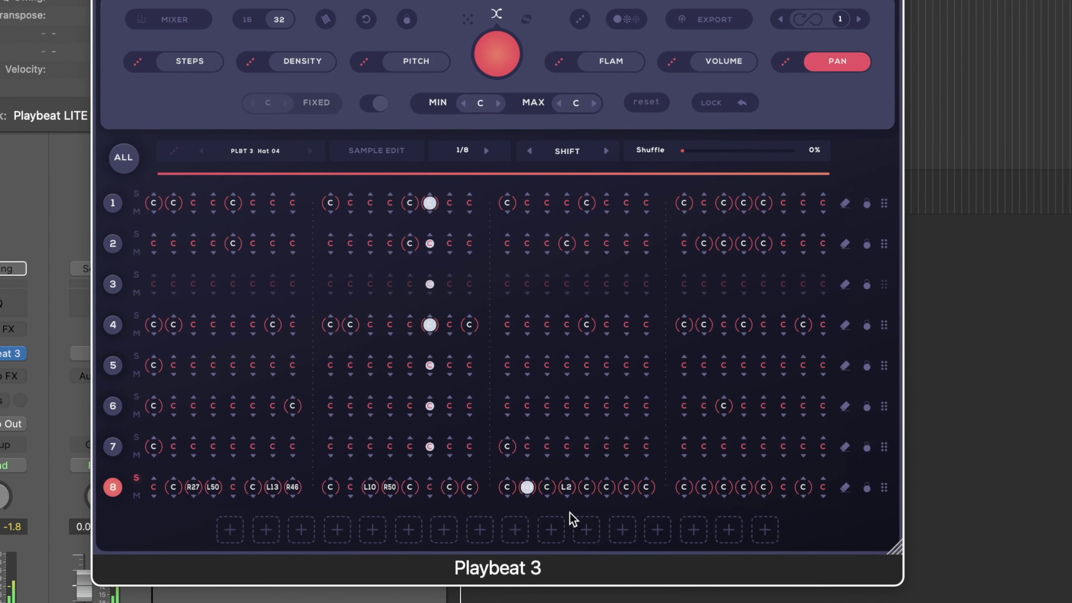
pyautogui.moveTo(742, 494)
pyautogui.mouseDown()
pyautogui.moveTo(742, 510)
pyautogui.moveTo(761, 486)
pyautogui.mouseUp()
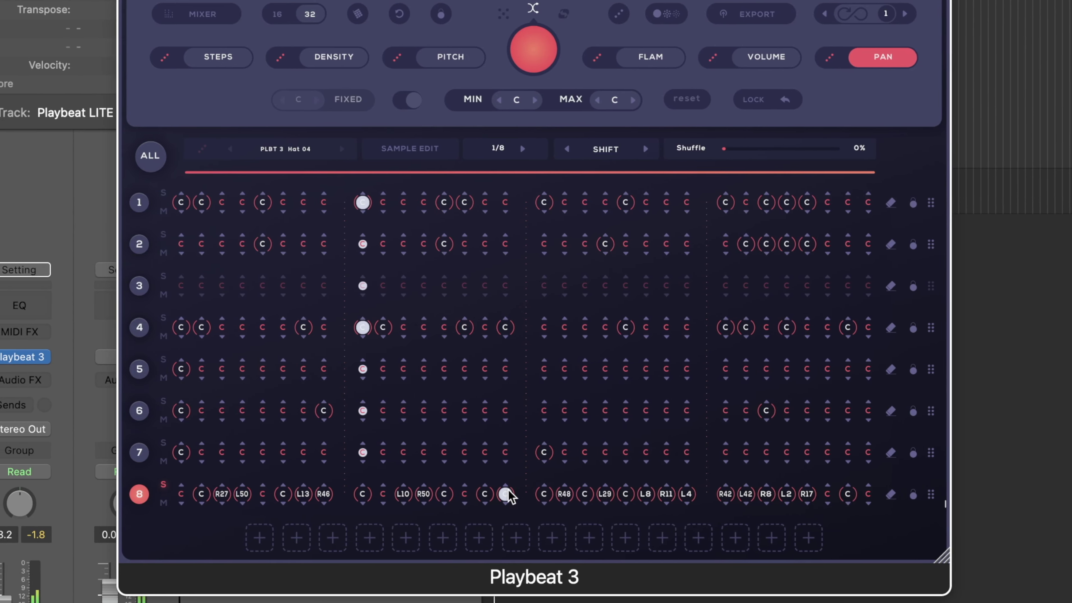
pyautogui.moveTo(464, 493); pyautogui.dragTo(490, 509)
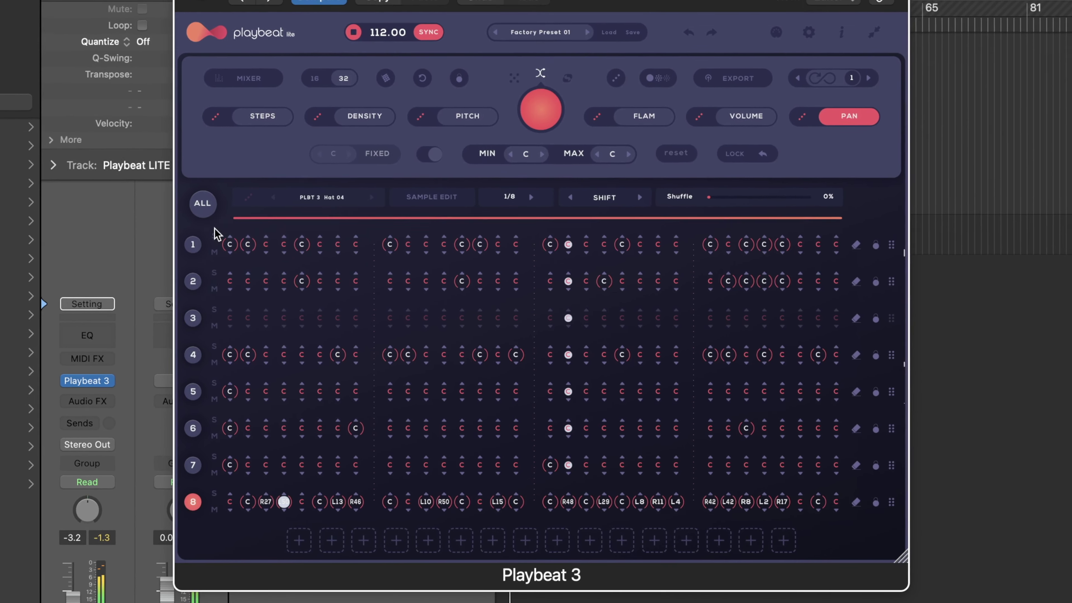
pyautogui.click(203, 203)
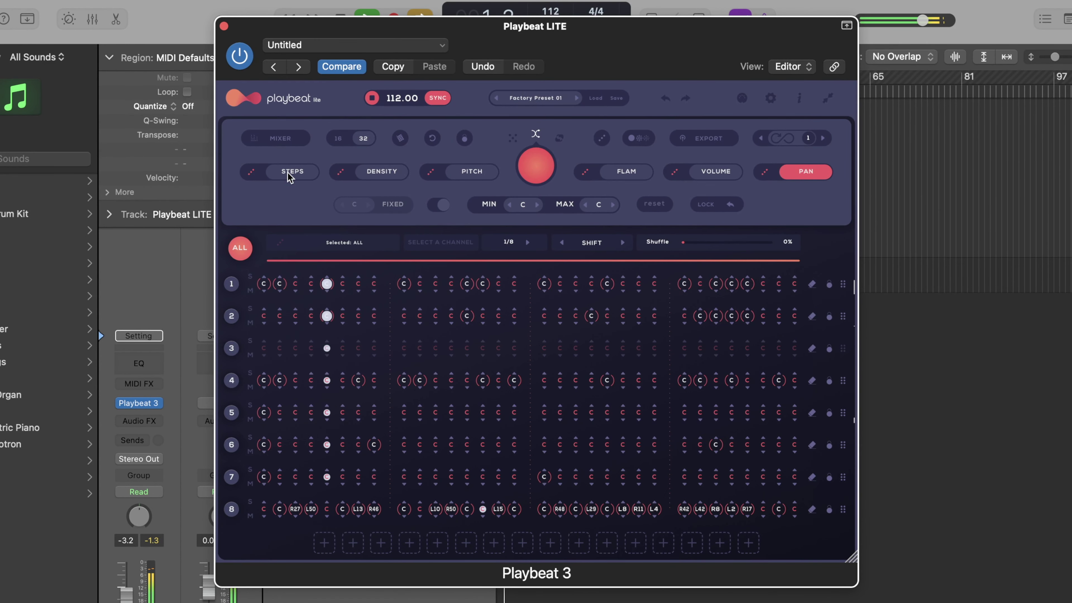
# Trim the end of channel 5's sample to about half its length, with Fade IN at 4% and Fade OUT at 92%
pyautogui.click(290, 174)
pyautogui.click(232, 413)
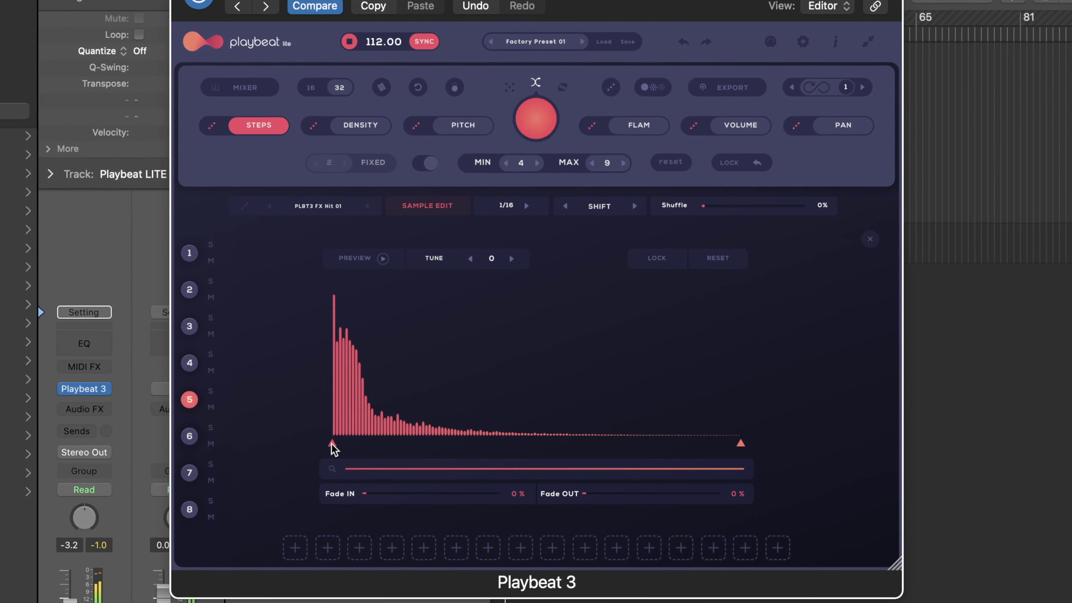
pyautogui.click(217, 393)
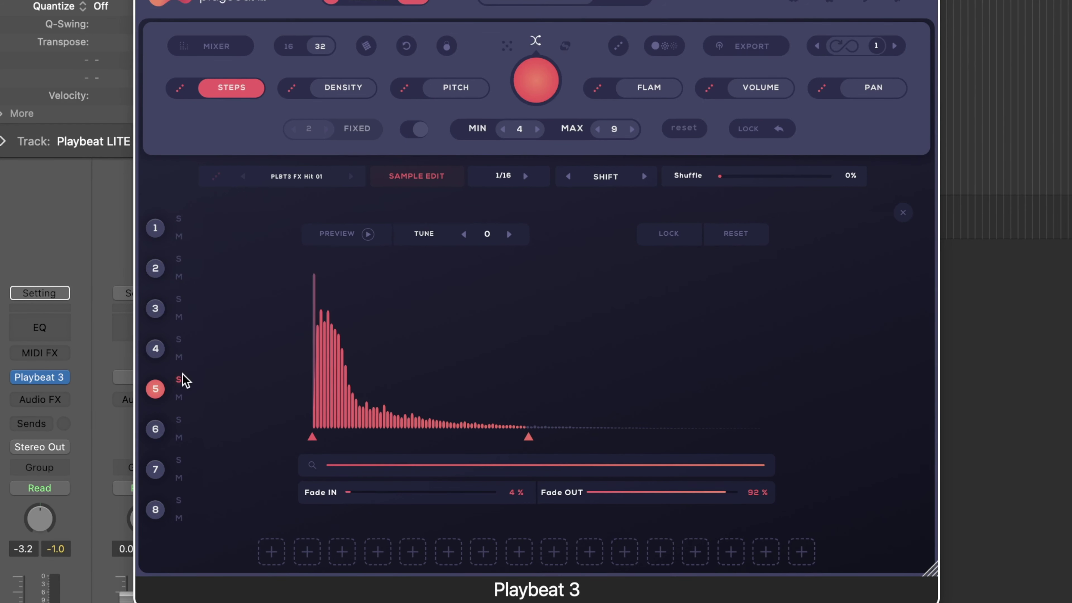
pyautogui.click(231, 87)
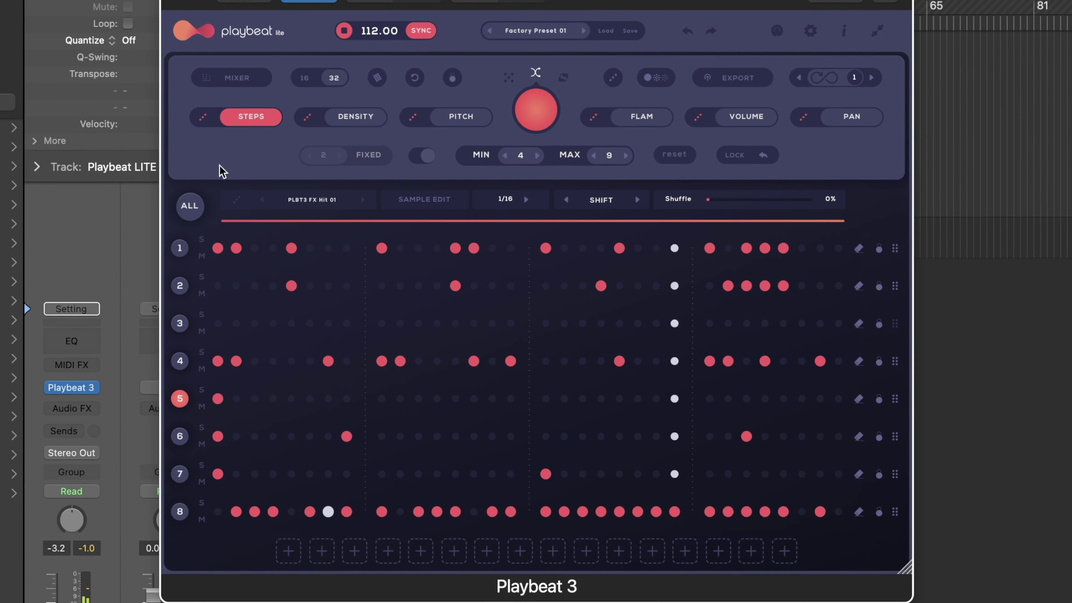
pyautogui.click(166, 188)
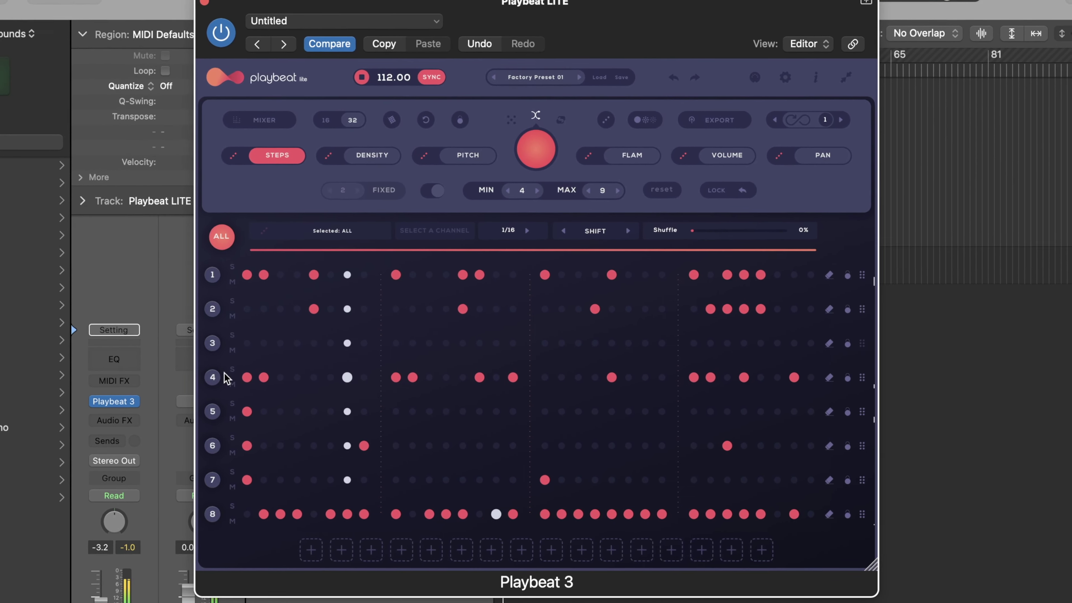
# Shift channel 4's pattern three steps to the right and randomize the channel twice
pyautogui.click(221, 382)
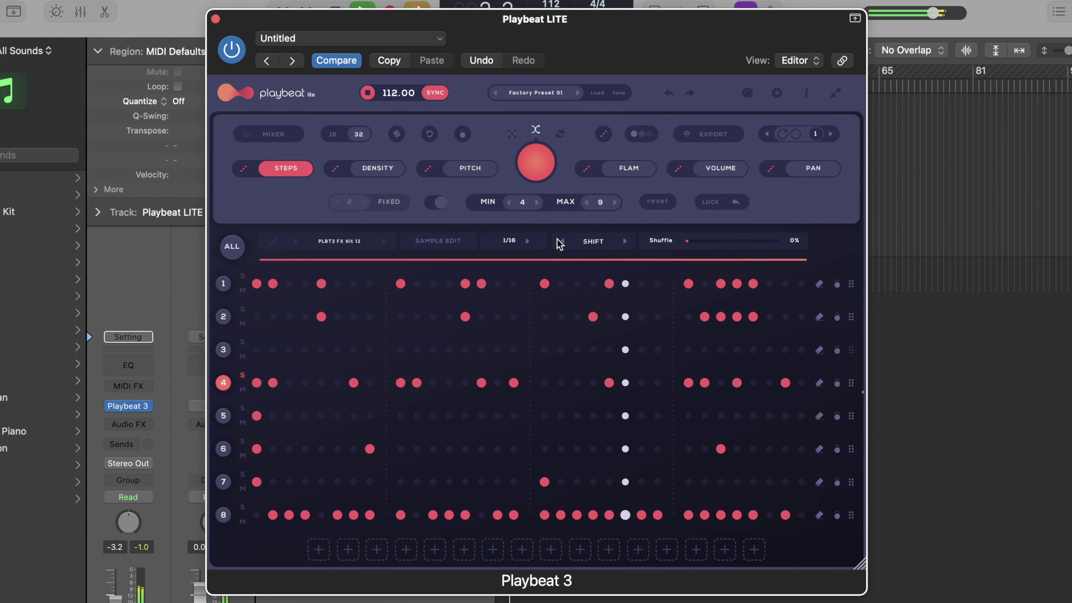
pyautogui.click(624, 241)
pyautogui.click(624, 241)
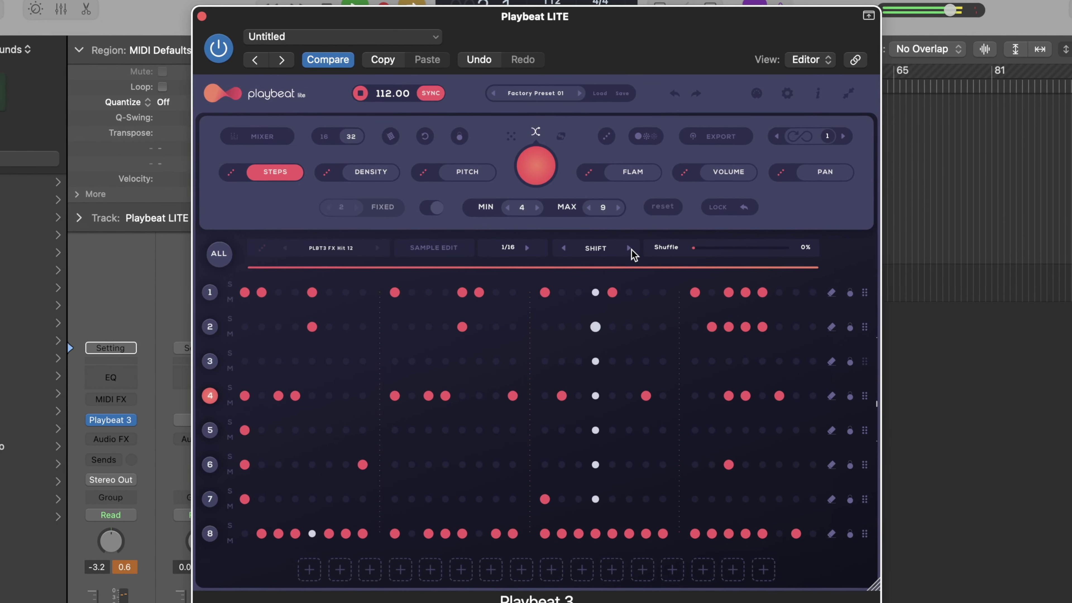
pyautogui.click(630, 248)
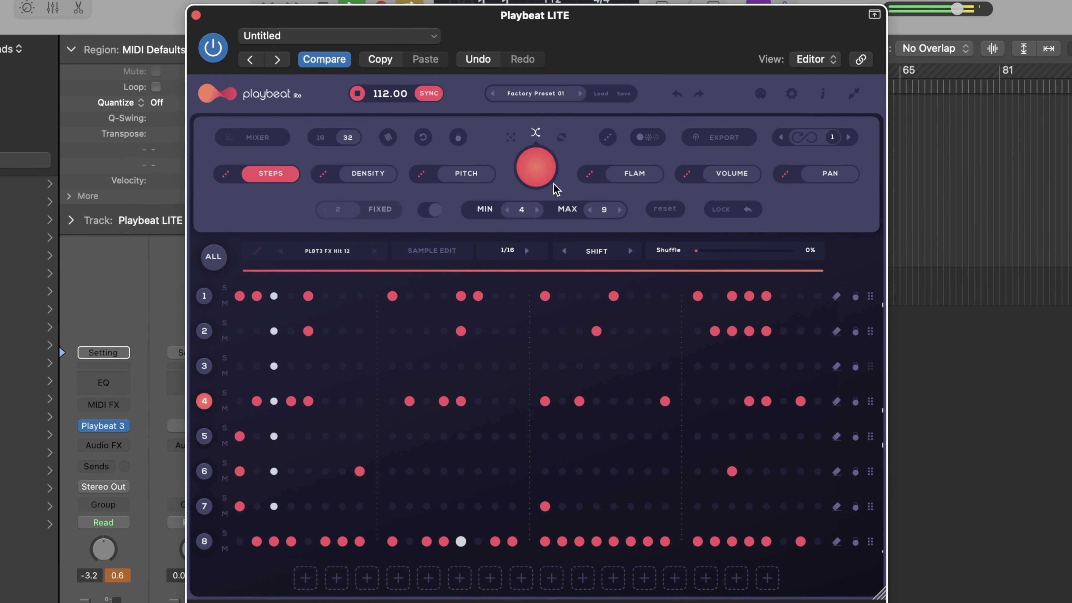
pyautogui.click(548, 180)
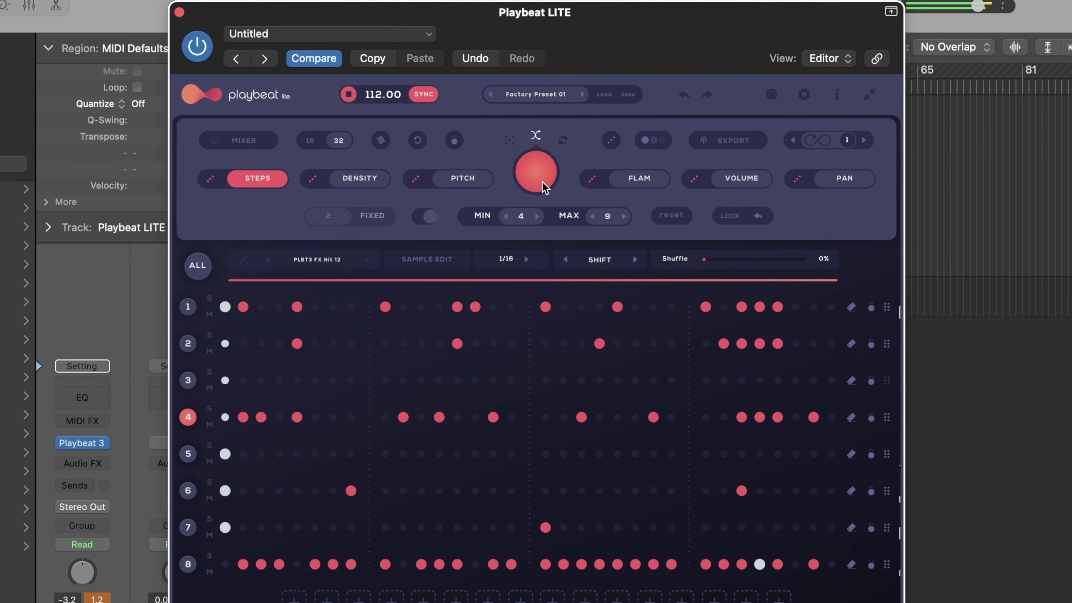
pyautogui.click(542, 182)
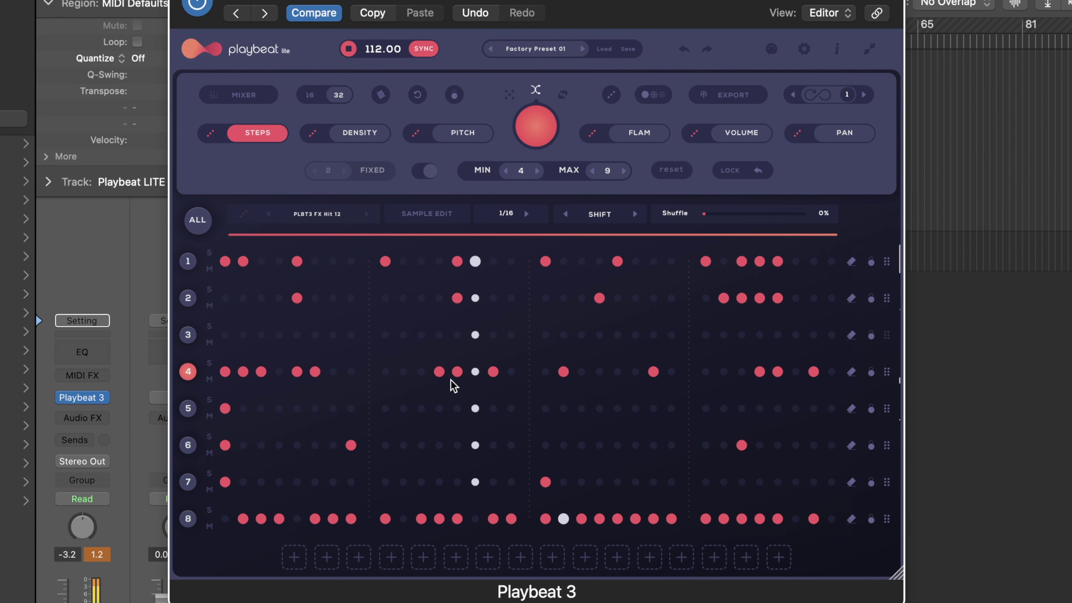
# Remove step 28 from channel 2's pattern and reselect all channels
pyautogui.click(188, 298)
pyautogui.click(760, 298)
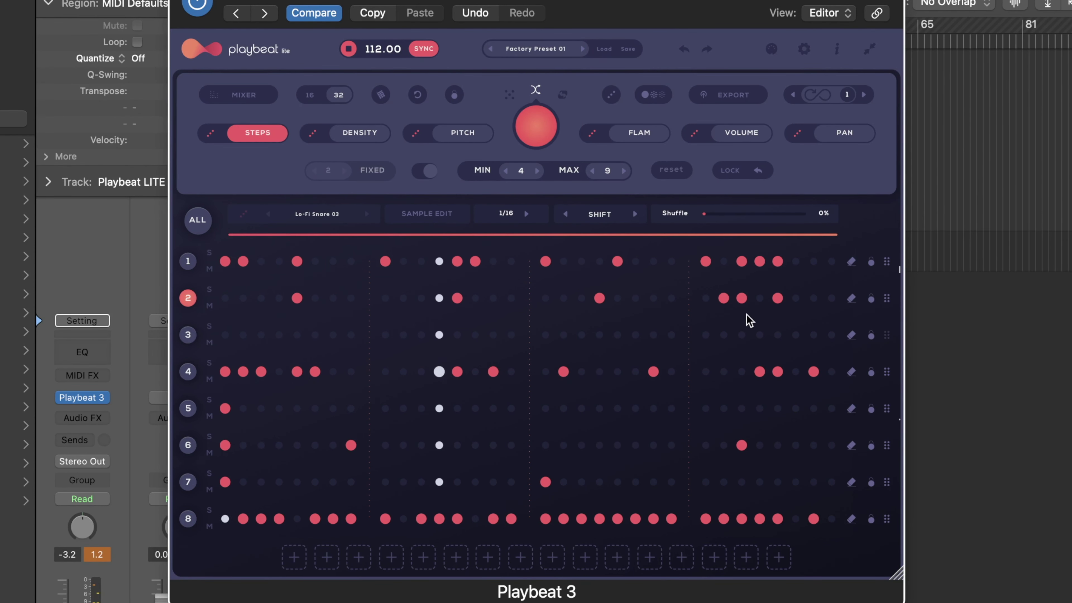
pyautogui.click(197, 220)
# Set the mixer levels of channel 1 to 98%, 2 to 74%, 4 to 83%, 5 to 59%, 7 to 75% and 8 to 78%
pyautogui.click(248, 95)
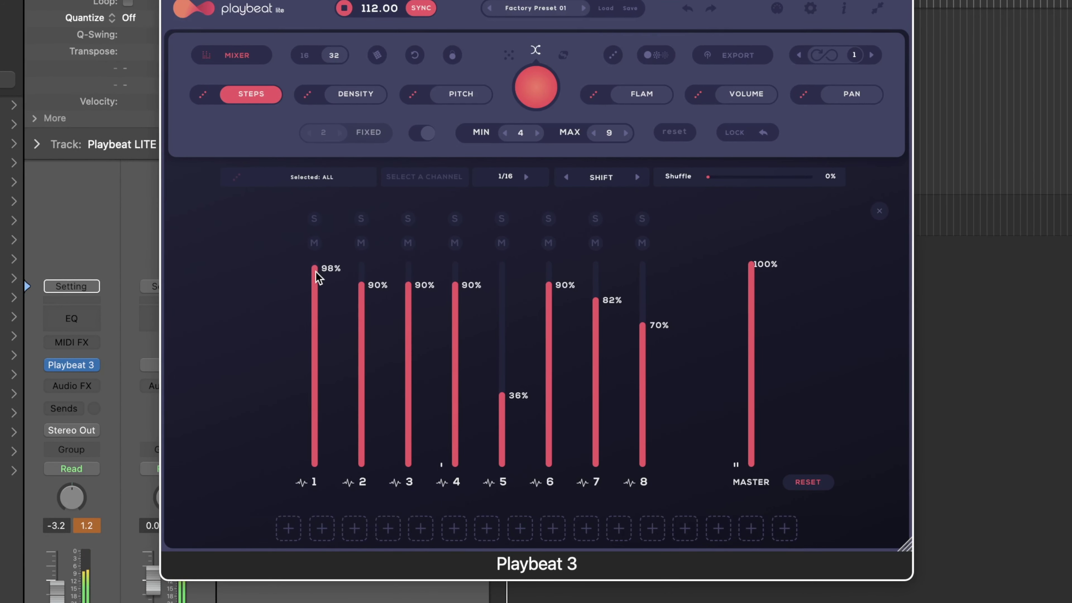
pyautogui.moveTo(364, 306); pyautogui.dragTo(364, 320)
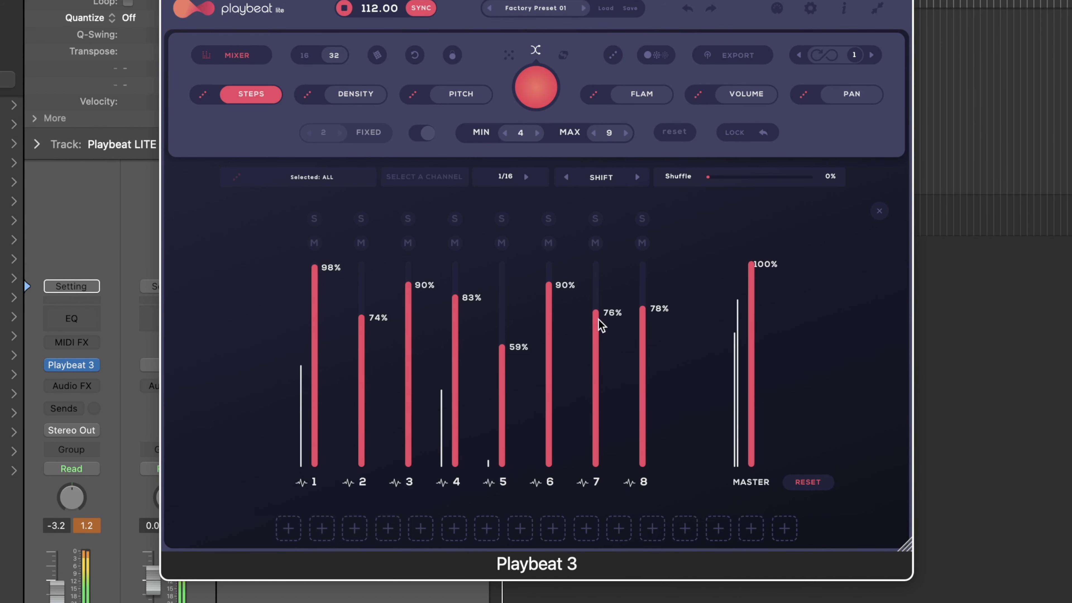
pyautogui.moveTo(601, 326); pyautogui.dragTo(602, 327)
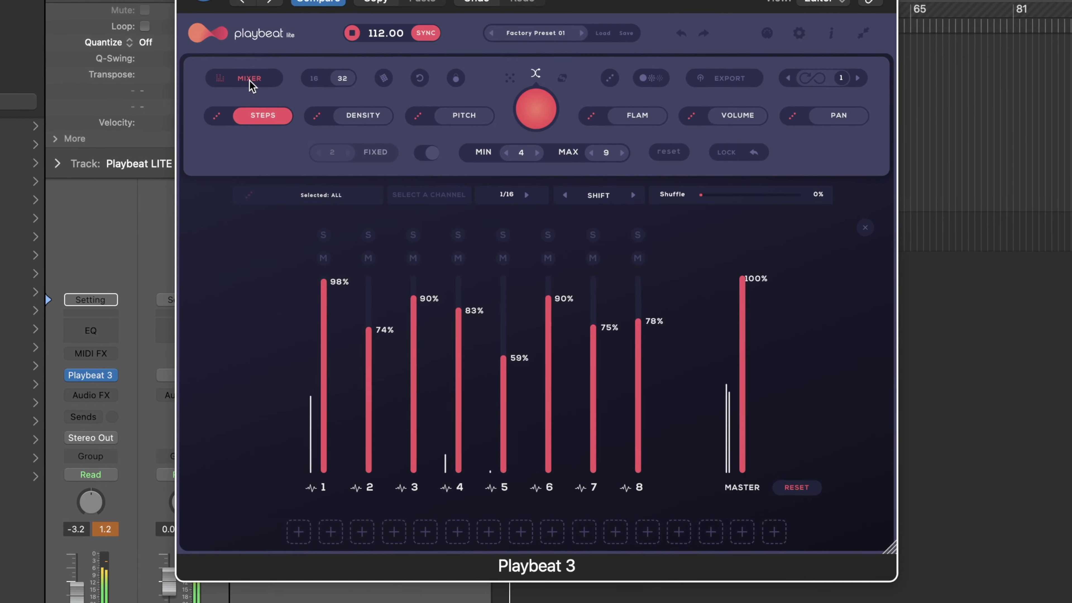
pyautogui.click(249, 80)
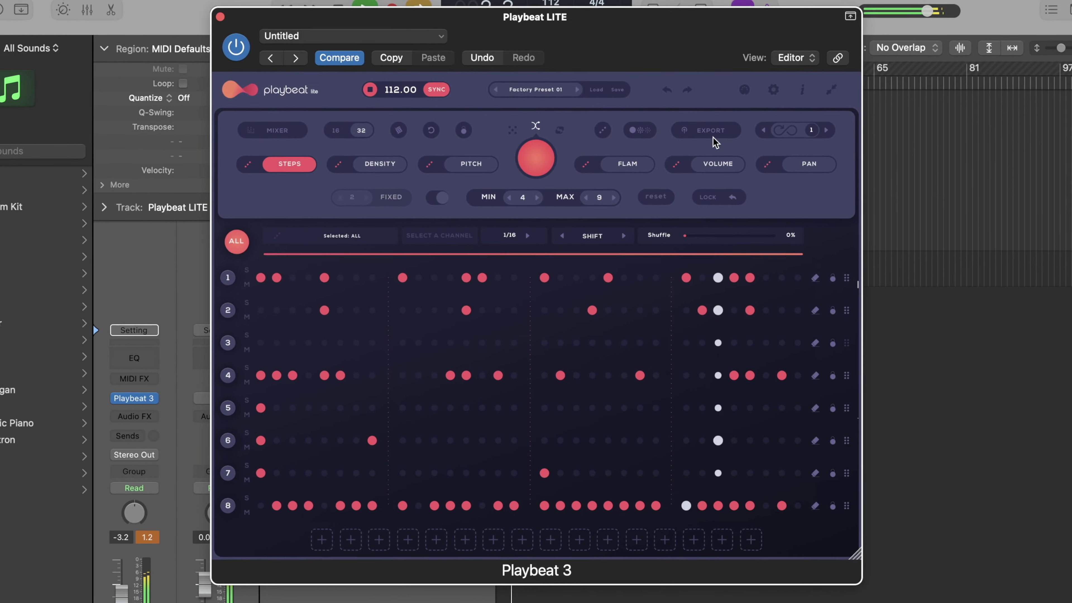
# Stop playback and export all stems as one audio loop onto the project's timeline at bar 21
pyautogui.press('space')
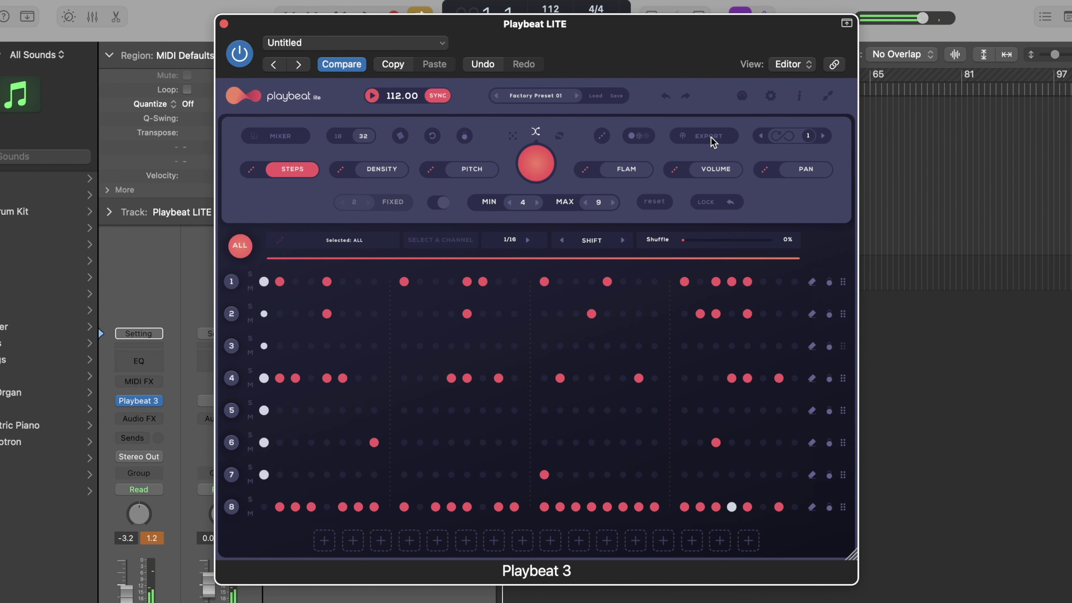
pyautogui.click(712, 142)
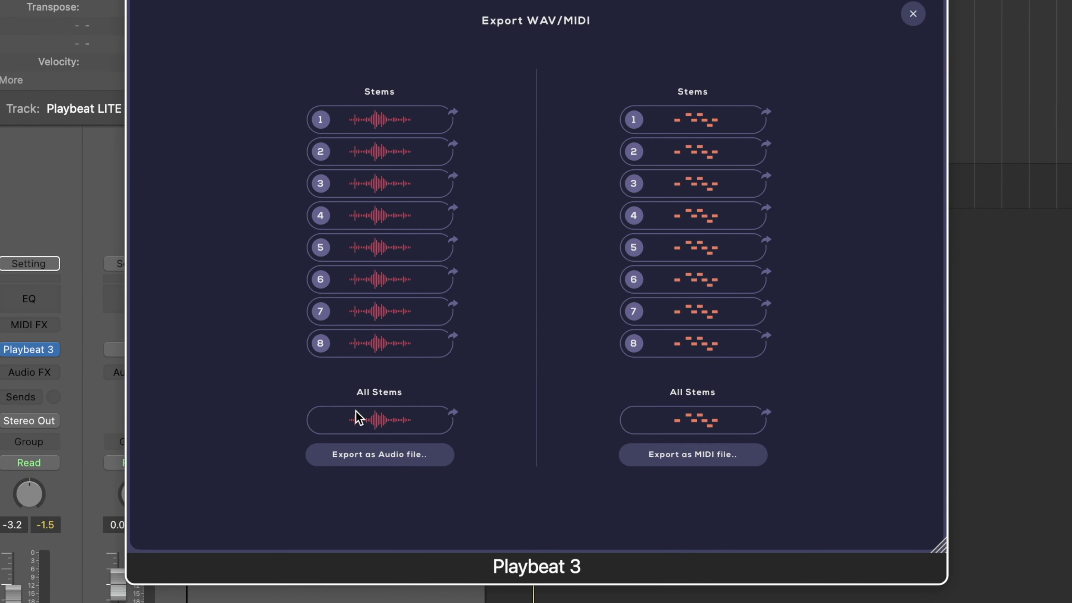
pyautogui.moveTo(358, 418); pyautogui.dragTo(924, 218)
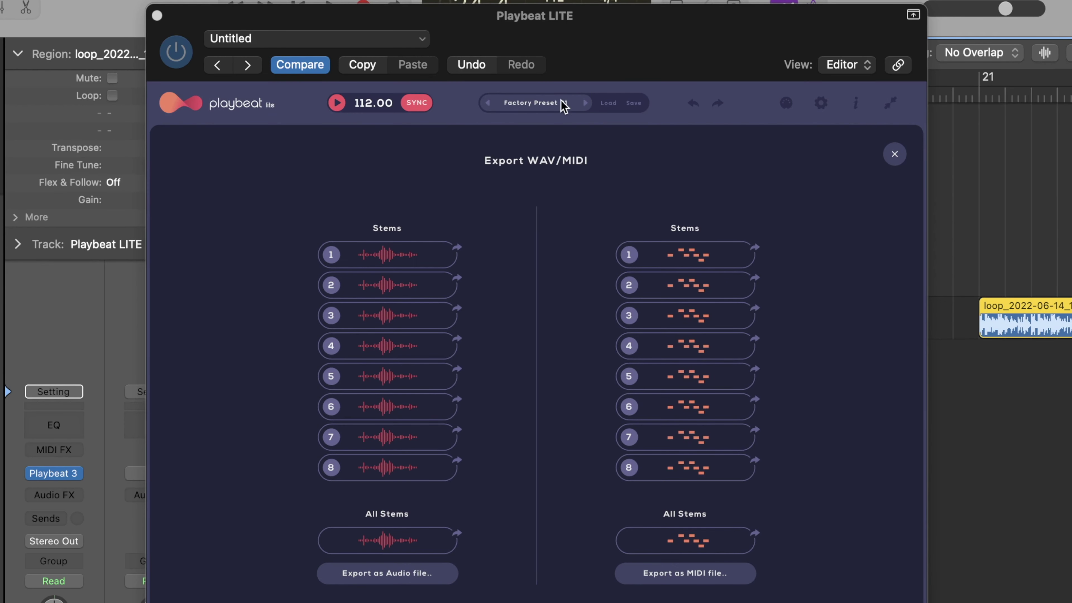
# Save the current pattern as a new user preset named "Playbeat LITE demo"
pyautogui.click(549, 104)
pyautogui.click(634, 103)
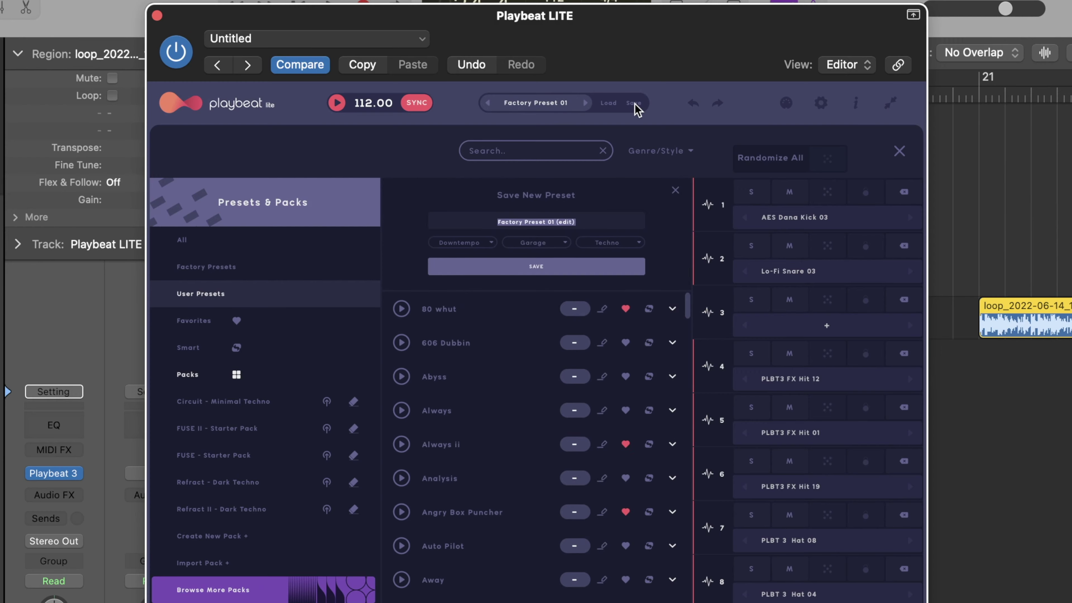
pyautogui.write('Playbeat')
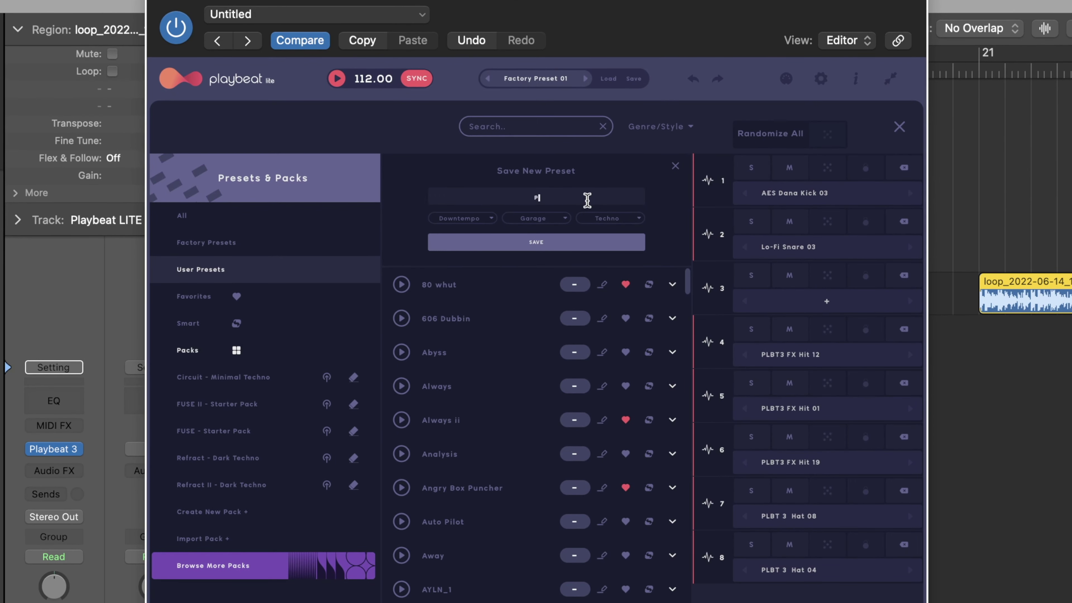
pyautogui.write(' LITE de')
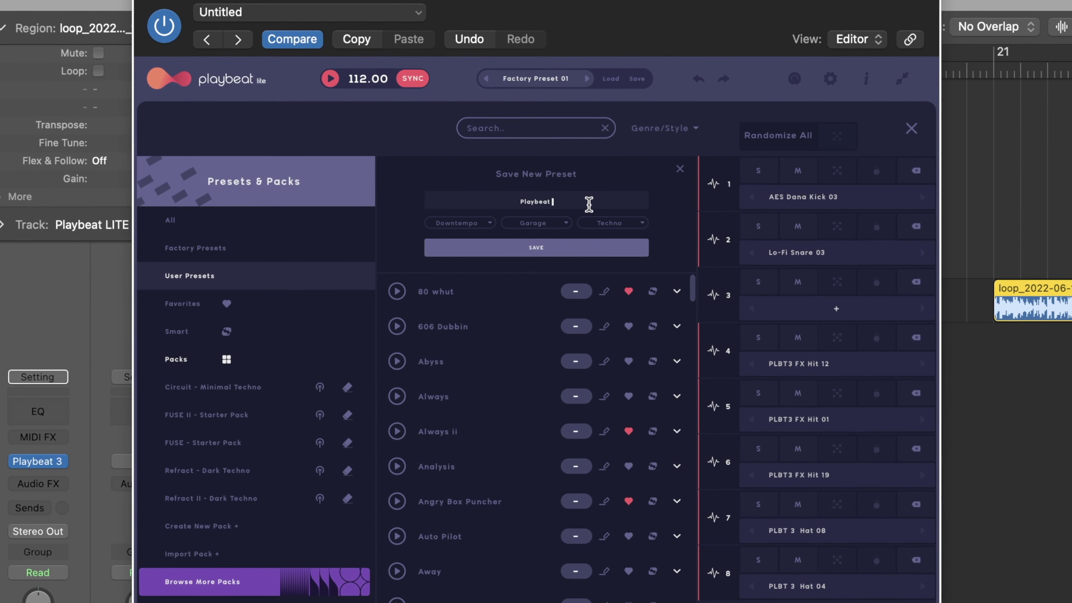
pyautogui.write('mo')
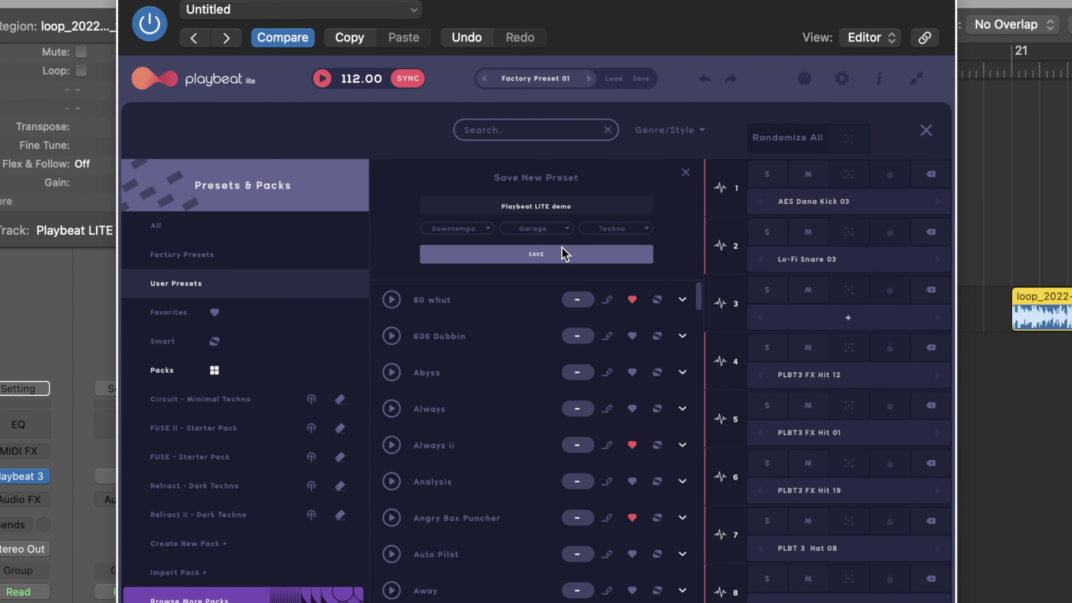
pyautogui.click(565, 254)
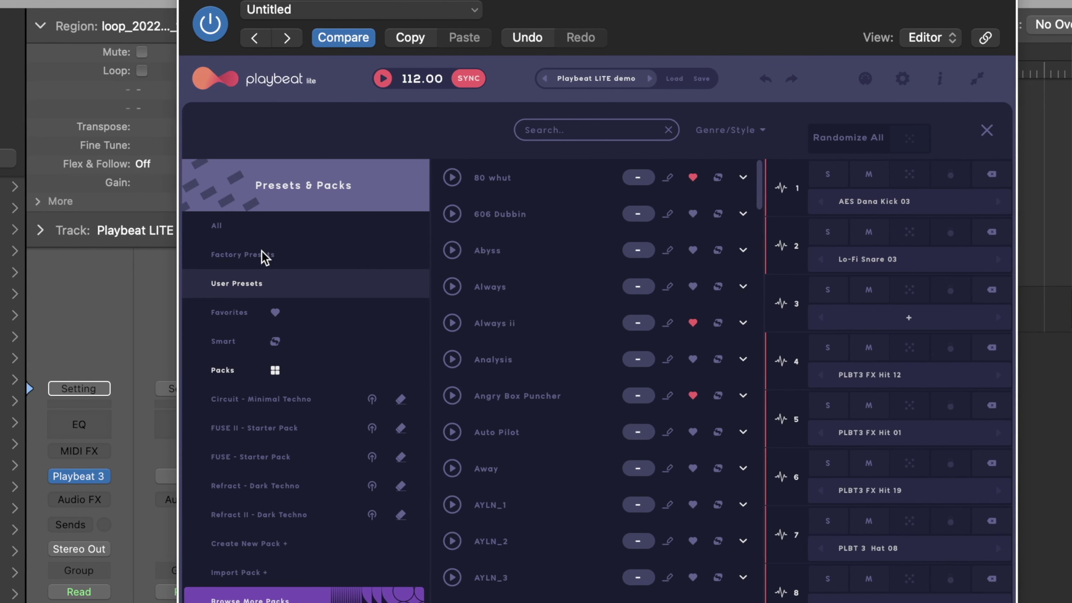
# Load Factory Preset 01 and switch back to the user preset Playbeat LITE demo
pyautogui.click(300, 266)
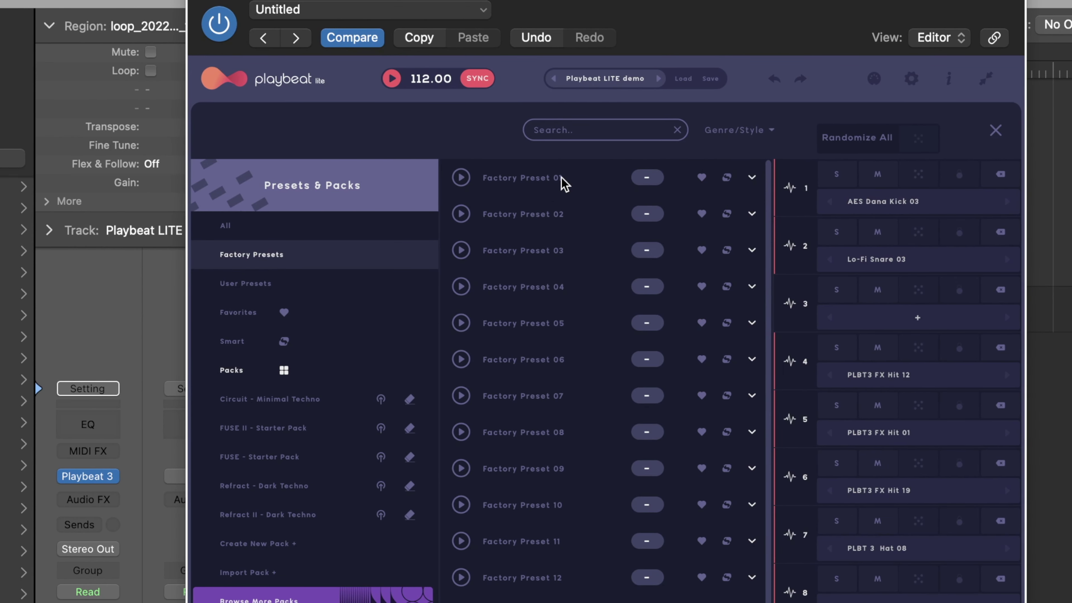
pyautogui.doubleClick(561, 177)
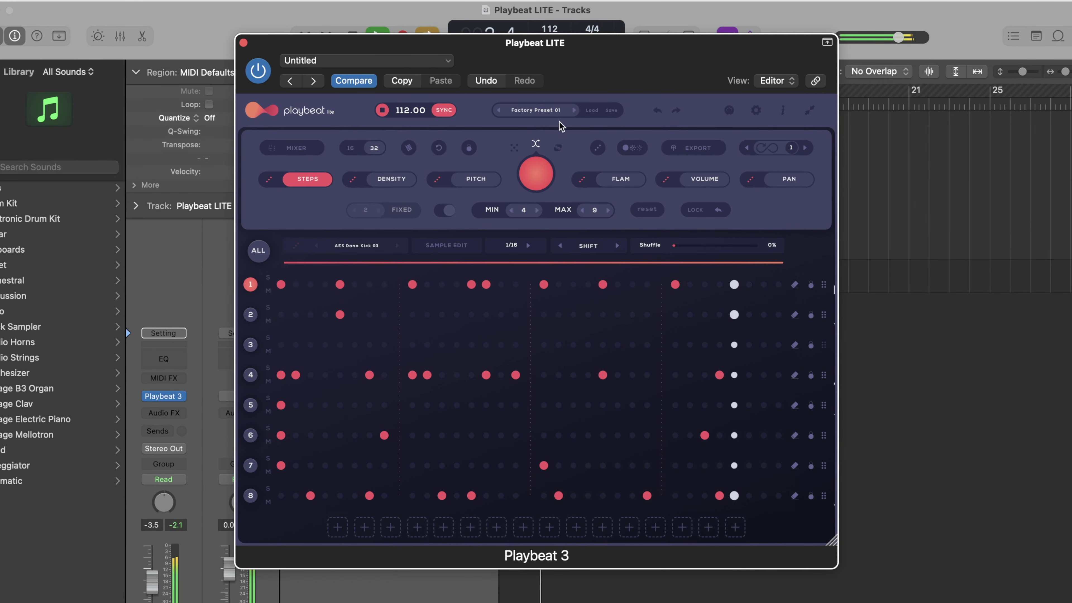
pyautogui.click(543, 112)
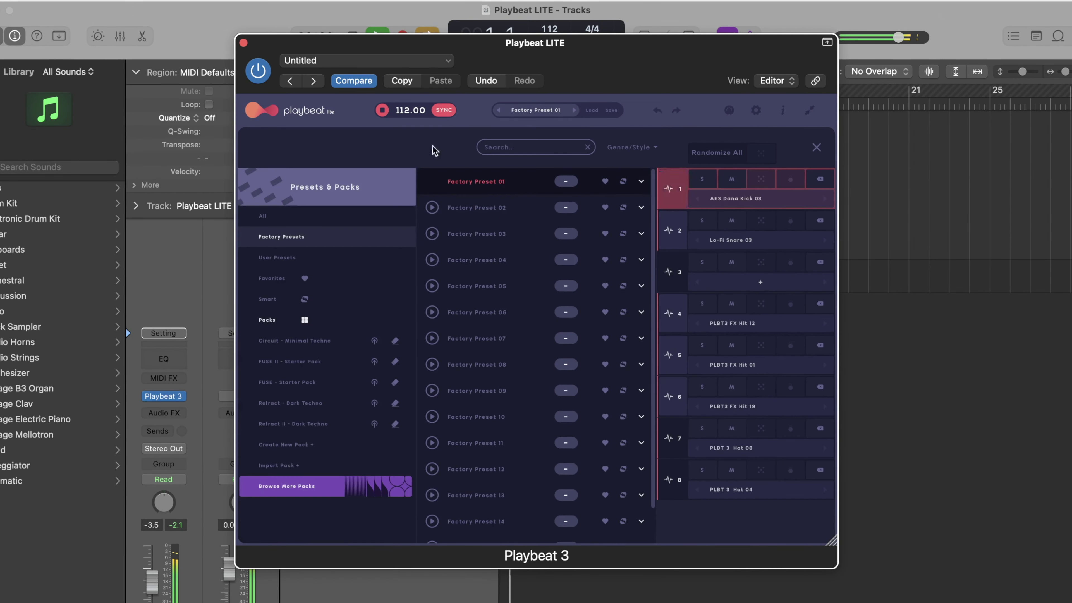
pyautogui.click(273, 279)
pyautogui.doubleClick(502, 470)
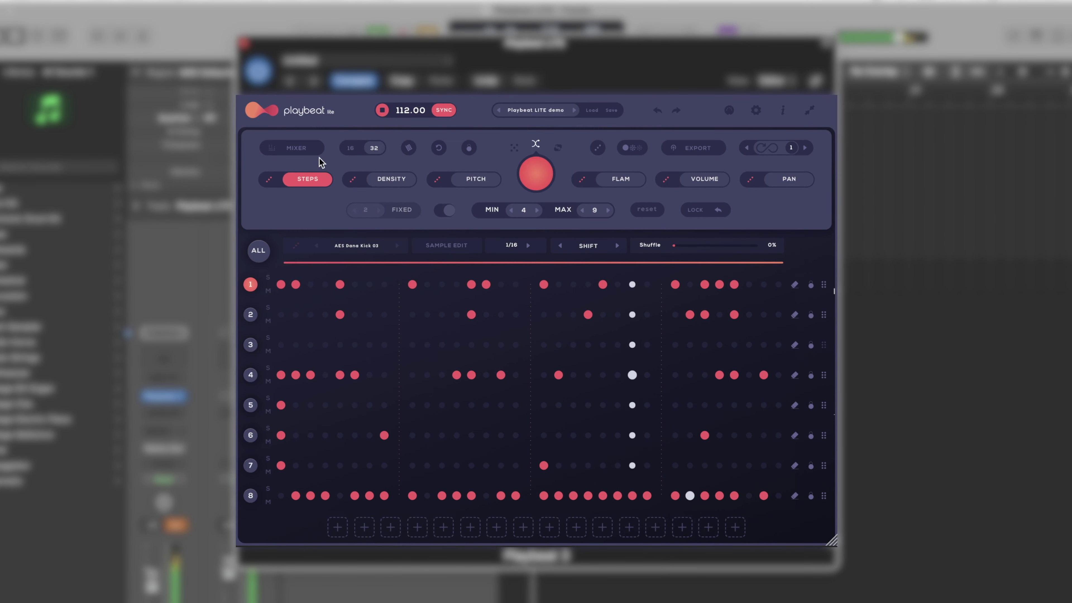
# Set the mixer levels of channel 8 to 72%, channel 1 to 94% and channel 4 to 86%
pyautogui.click(289, 148)
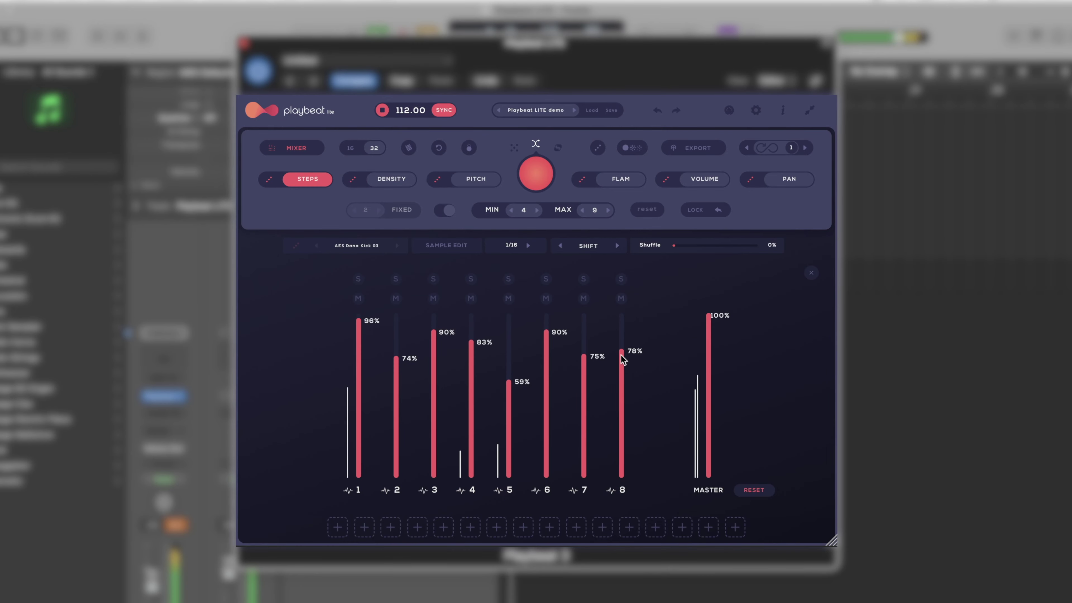
pyautogui.moveTo(620, 354); pyautogui.dragTo(619, 365)
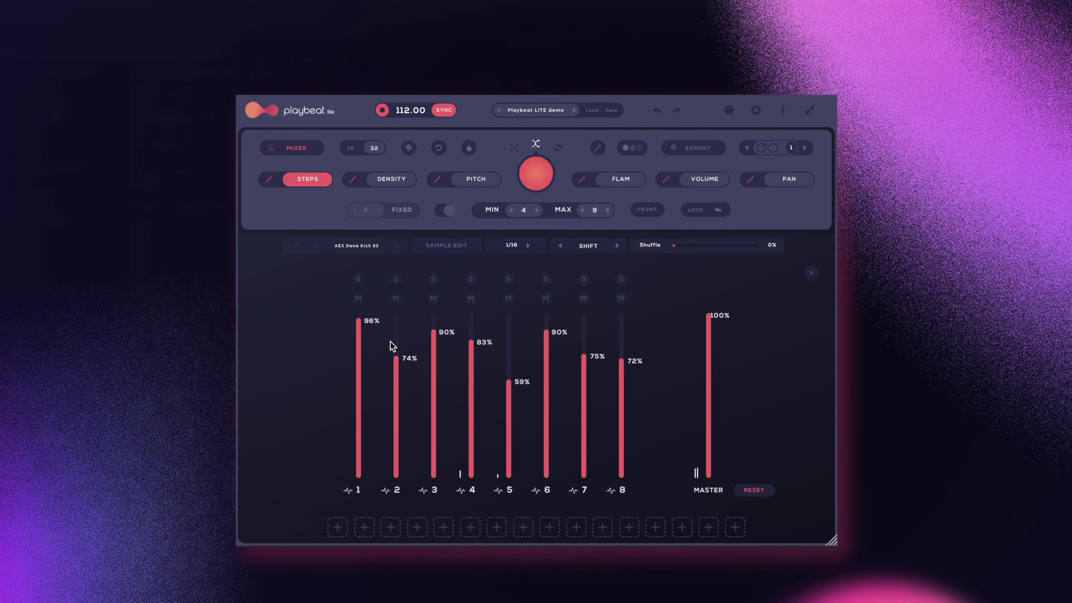
pyautogui.moveTo(358, 320); pyautogui.dragTo(360, 330)
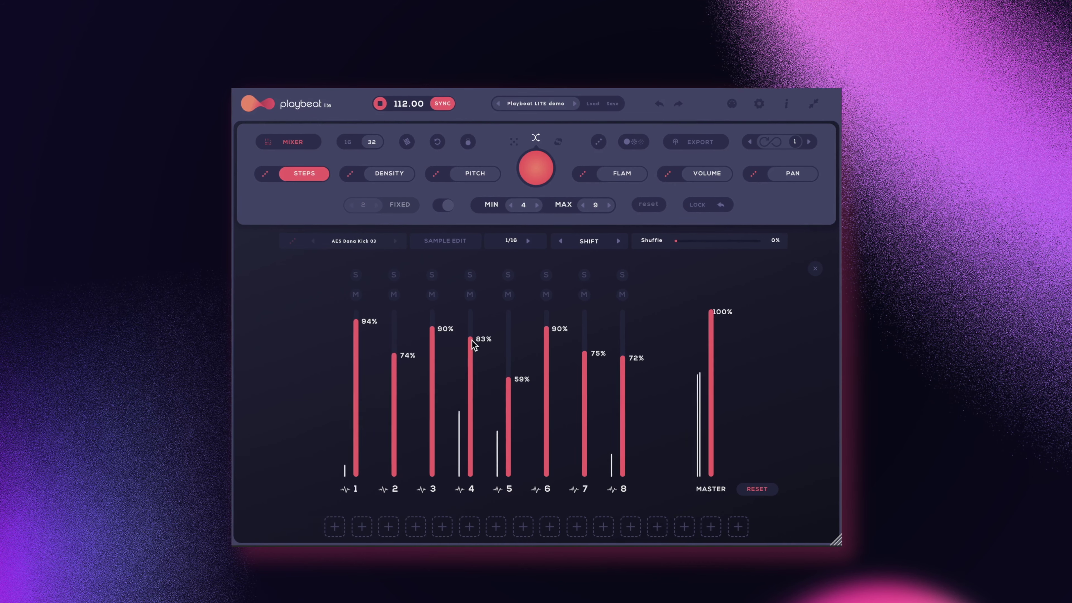
pyautogui.moveTo(472, 340); pyautogui.dragTo(473, 337)
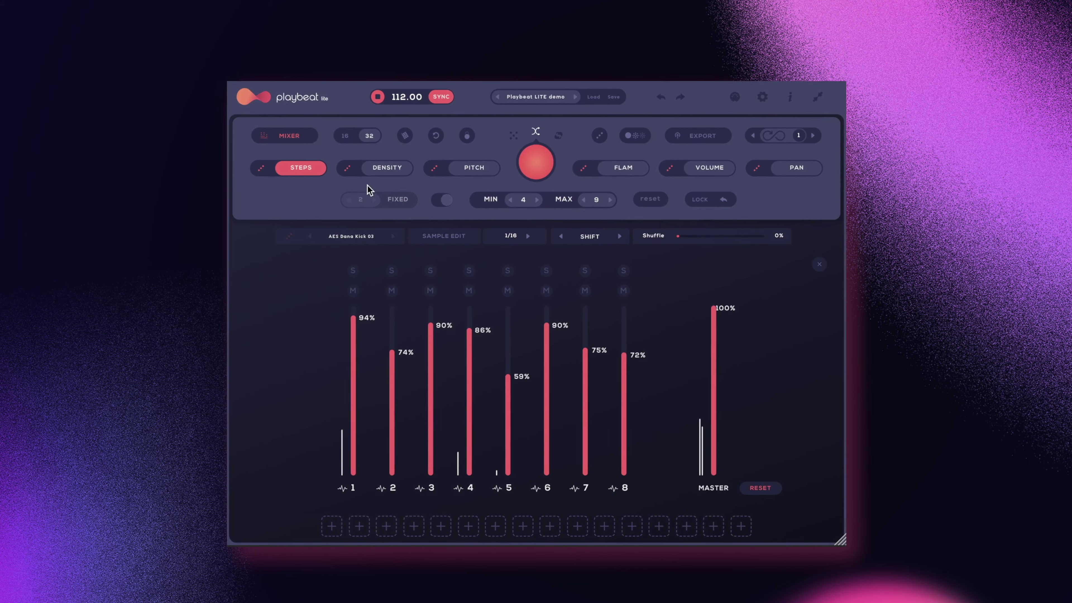
# Return to the step grid and remove steps 2 and 28 from channel 1's pattern
pyautogui.click(303, 169)
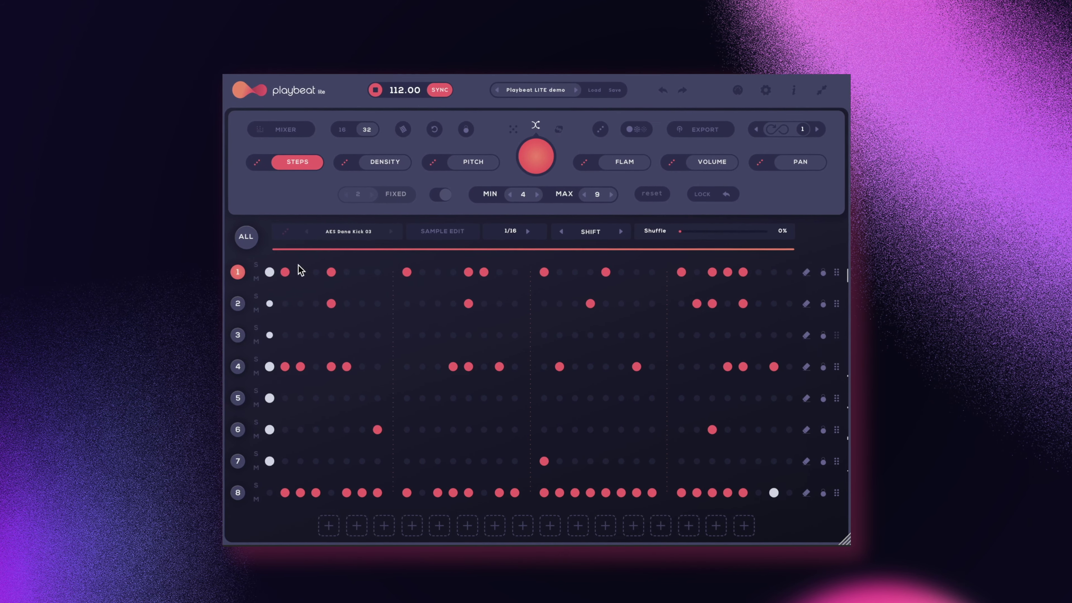
pyautogui.click(283, 270)
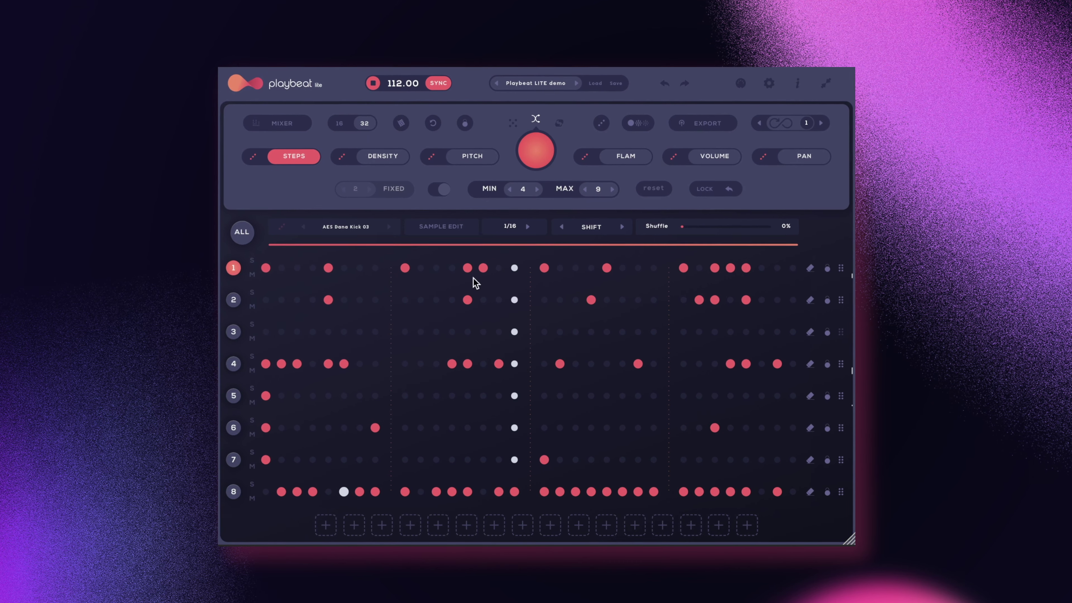
pyautogui.click(729, 270)
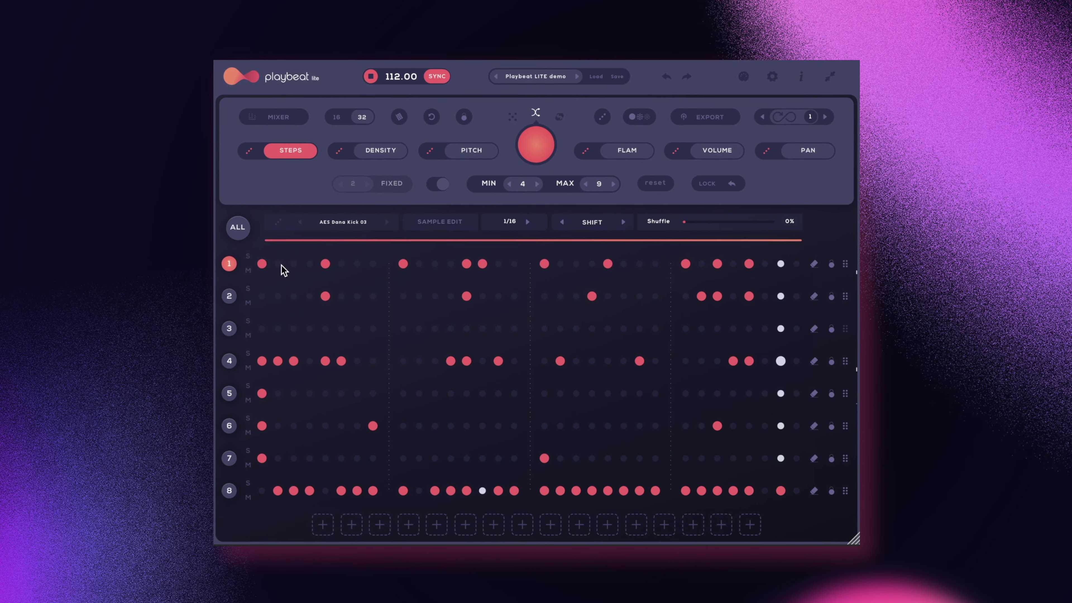